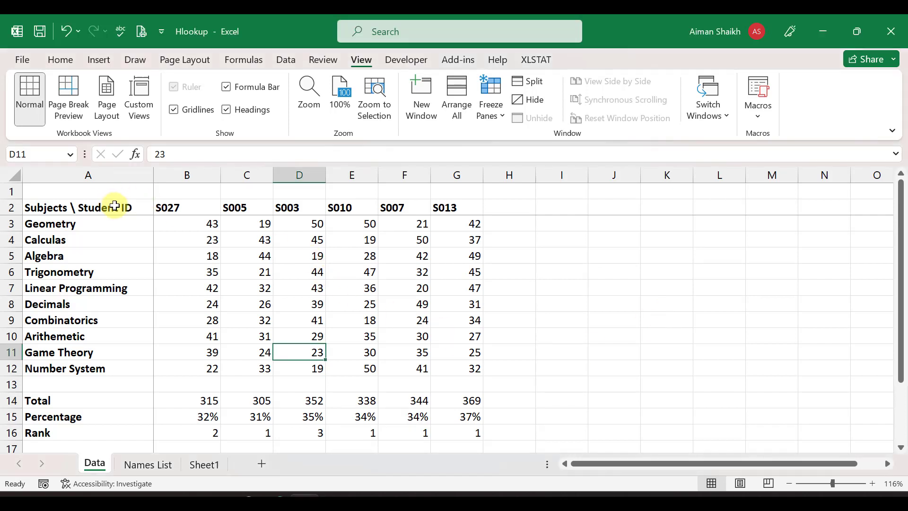
Examine the Data sheet's marks table: subjects, student IDs, marks, the total, percentage and rank rows, and the empty row above the IDs
{"action": "left_click_drag", "start_coordinate": [114, 206], "coordinate": [441, 401]}
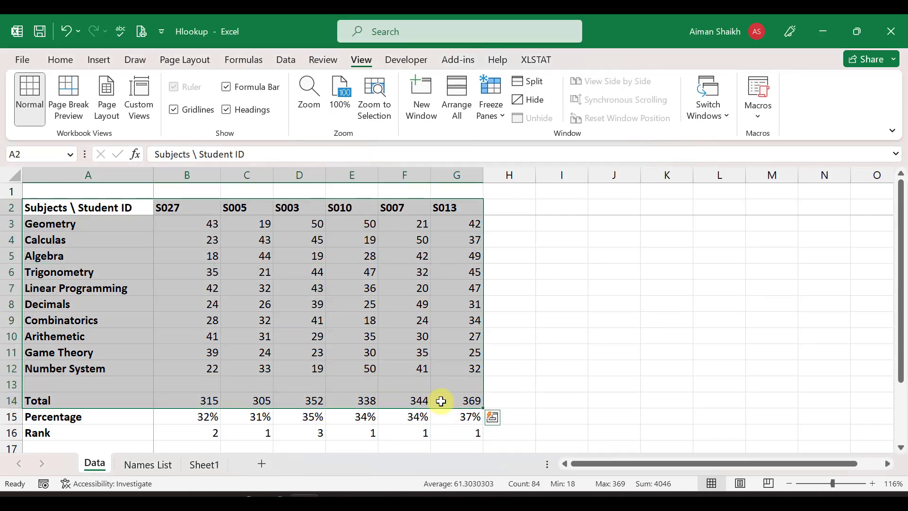
{"action": "left_click_drag", "start_coordinate": [90, 207], "coordinate": [102, 307]}
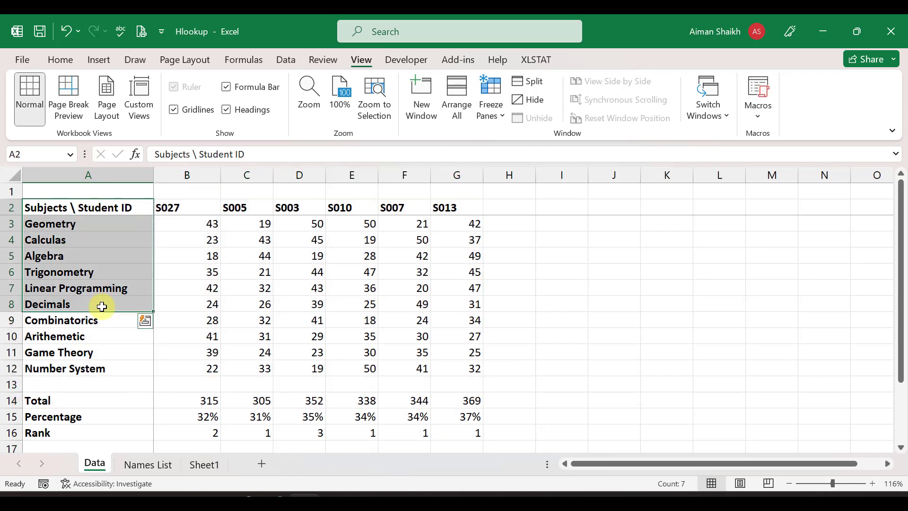
{"action": "left_click_drag", "start_coordinate": [98, 224], "coordinate": [93, 351]}
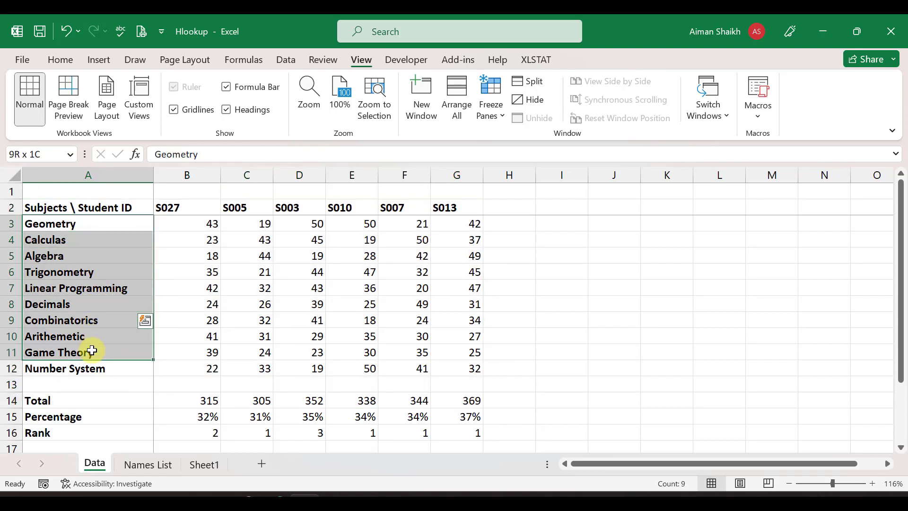
{"action": "left_click_drag", "start_coordinate": [178, 207], "coordinate": [439, 208]}
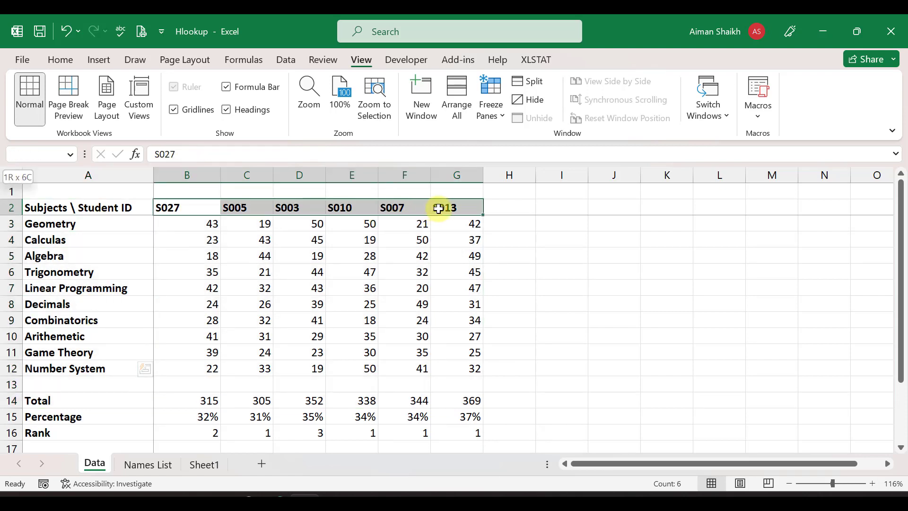
{"action": "left_click_drag", "start_coordinate": [195, 223], "coordinate": [446, 367]}
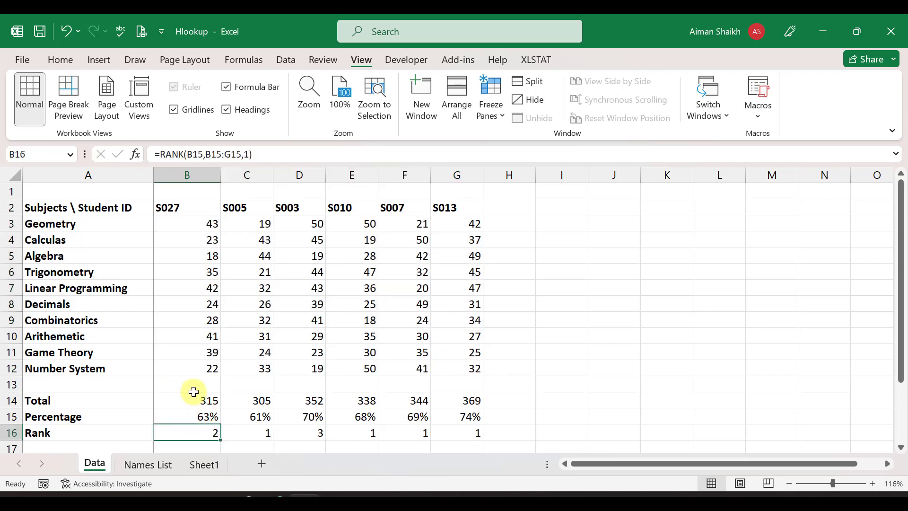
{"action": "left_click_drag", "start_coordinate": [194, 391], "coordinate": [432, 429]}
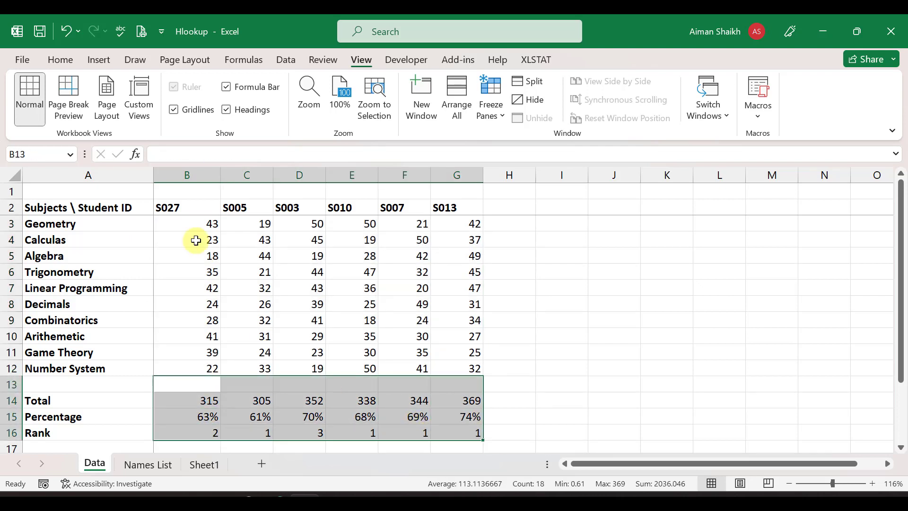
{"action": "left_click", "coordinate": [180, 202]}
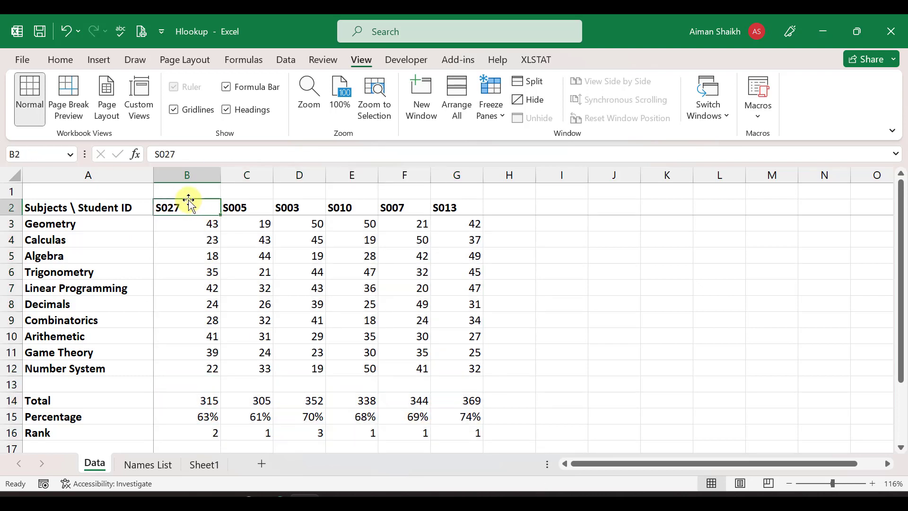
{"action": "left_click", "coordinate": [175, 190]}
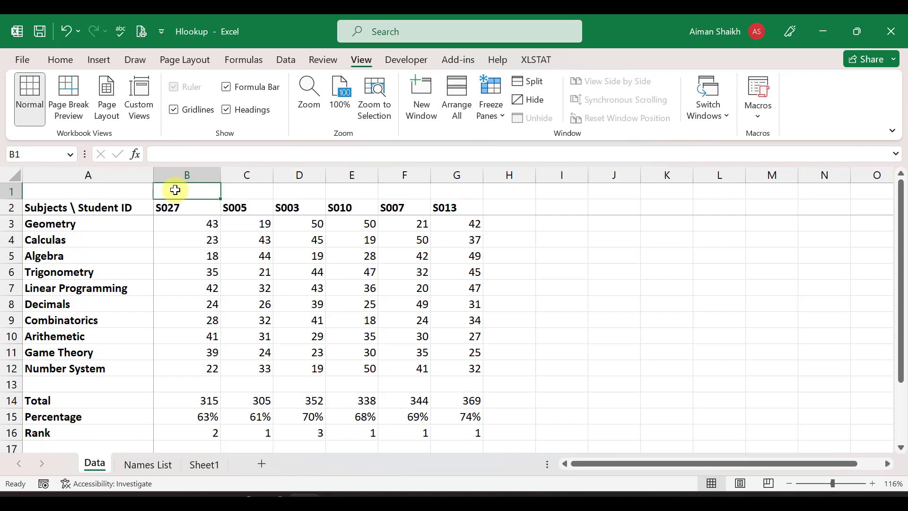
{"action": "left_click", "coordinate": [261, 206]}
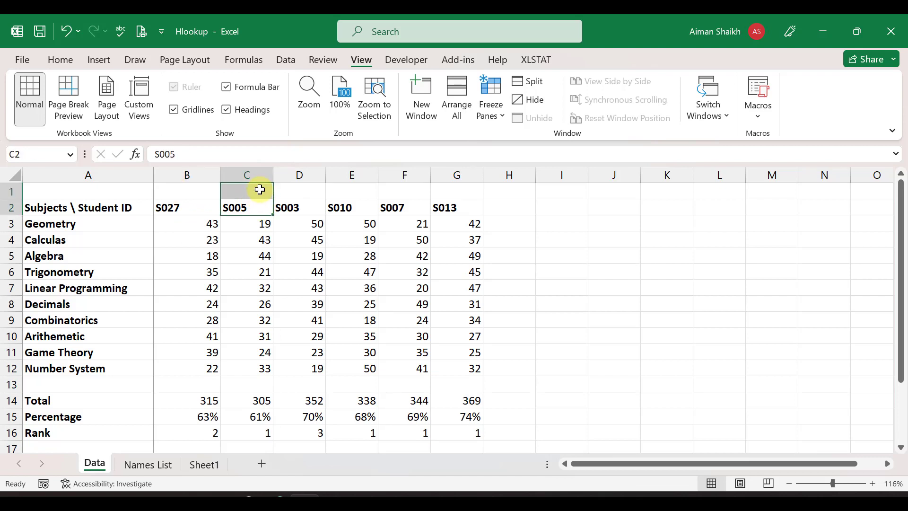
{"action": "left_click", "coordinate": [185, 191]}
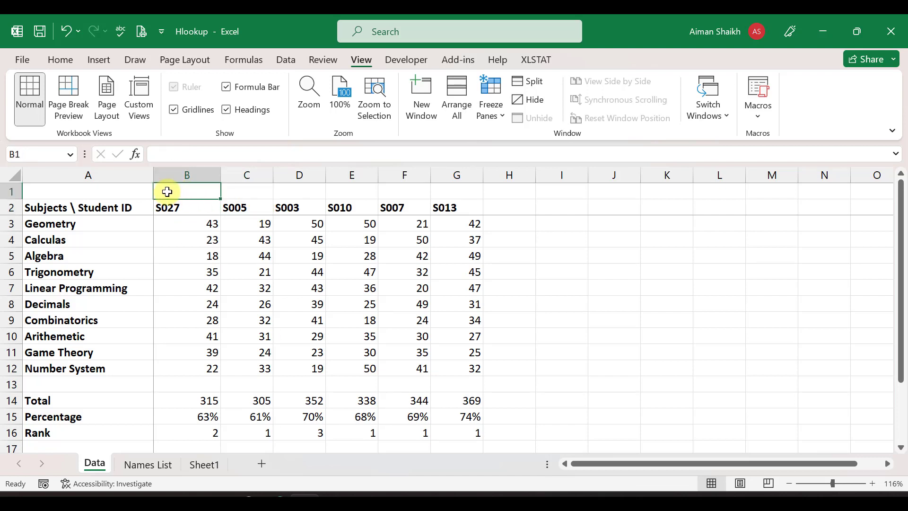
{"action": "mouse_move", "coordinate": [167, 190]}
{"action": "left_mouse_down"}
{"action": "mouse_move", "coordinate": [442, 177]}
{"action": "mouse_move", "coordinate": [458, 183]}
{"action": "mouse_move", "coordinate": [192, 196]}
{"action": "mouse_move", "coordinate": [194, 208]}
{"action": "mouse_move", "coordinate": [402, 229]}
{"action": "mouse_move", "coordinate": [458, 209]}
{"action": "left_mouse_up"}
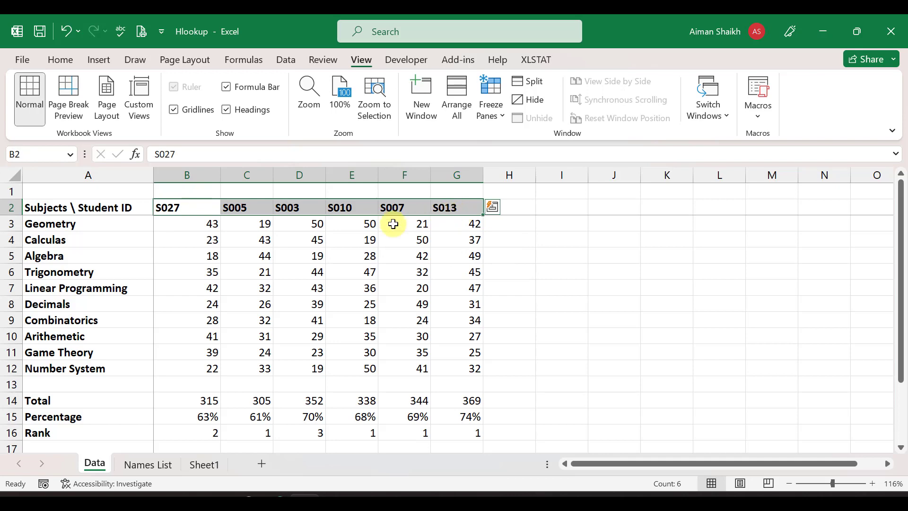
{"action": "left_click", "coordinate": [175, 191]}
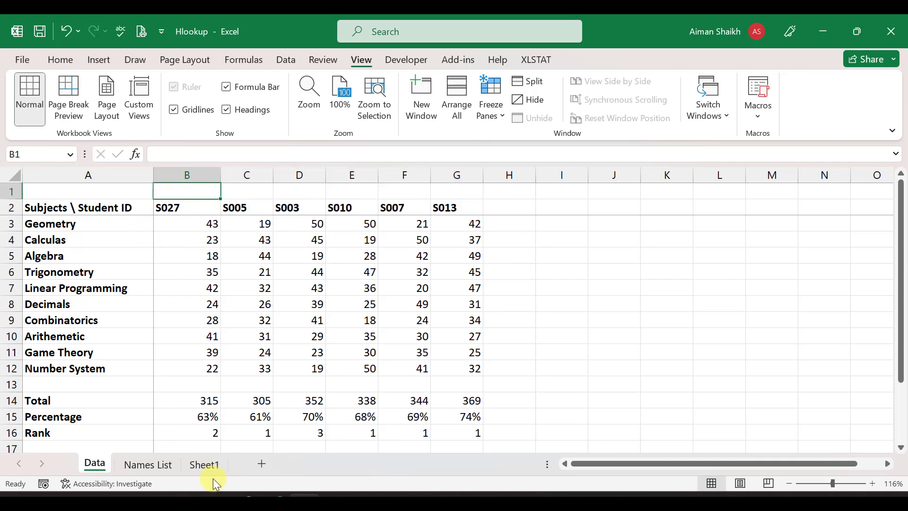
Review the Student Id, Name and Phone Number rows of the horizontal lookup table on Sheet1
{"action": "left_click", "coordinate": [205, 462]}
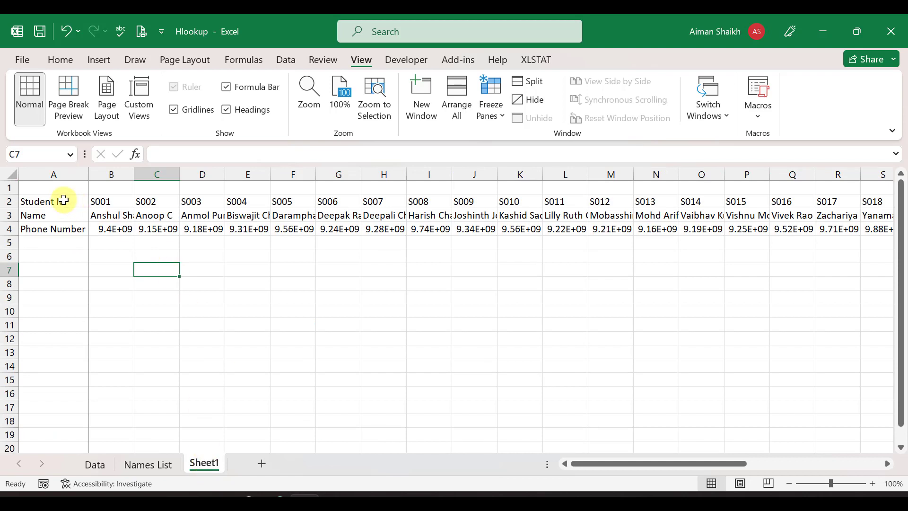
{"action": "left_click_drag", "start_coordinate": [63, 201], "coordinate": [355, 201]}
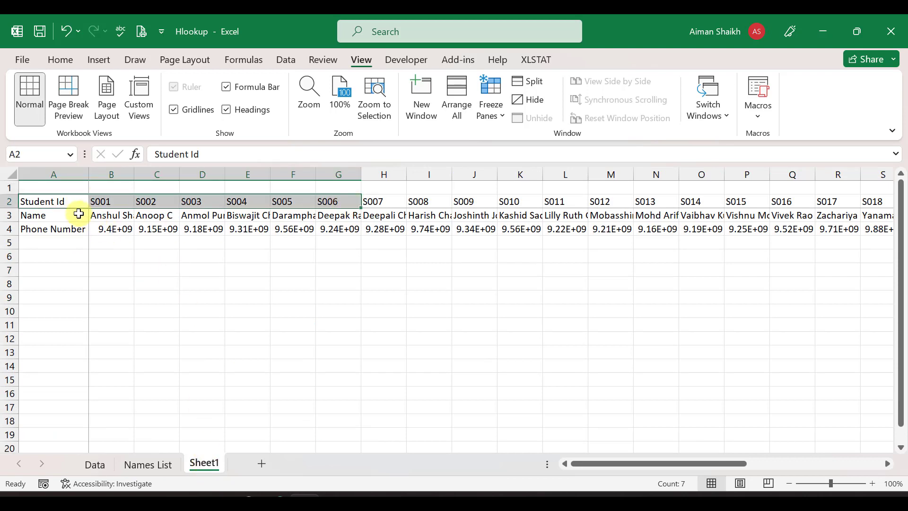
{"action": "left_click_drag", "start_coordinate": [77, 213], "coordinate": [208, 211], "text": "ctrl"}
{"action": "left_click_drag", "start_coordinate": [63, 229], "coordinate": [239, 211], "text": "ctrl"}
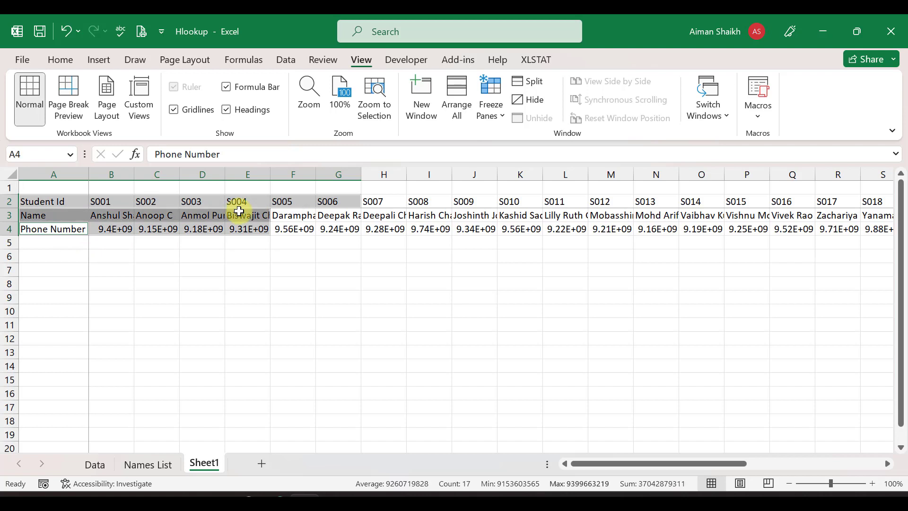
Start an HLOOKUP formula in cell B1 of the Data sheet with B2 as the lookup value
{"action": "left_click", "coordinate": [103, 469]}
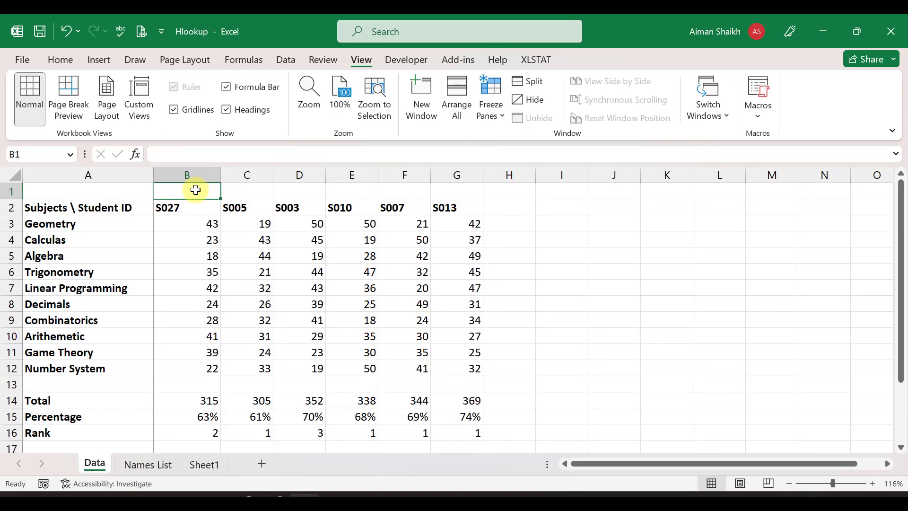
{"action": "type", "text": "="}
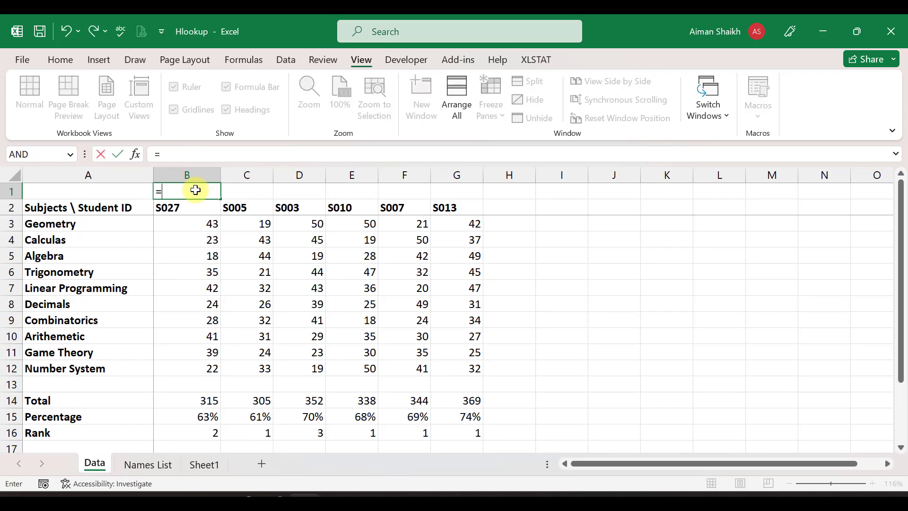
{"action": "type", "text": "hlo"}
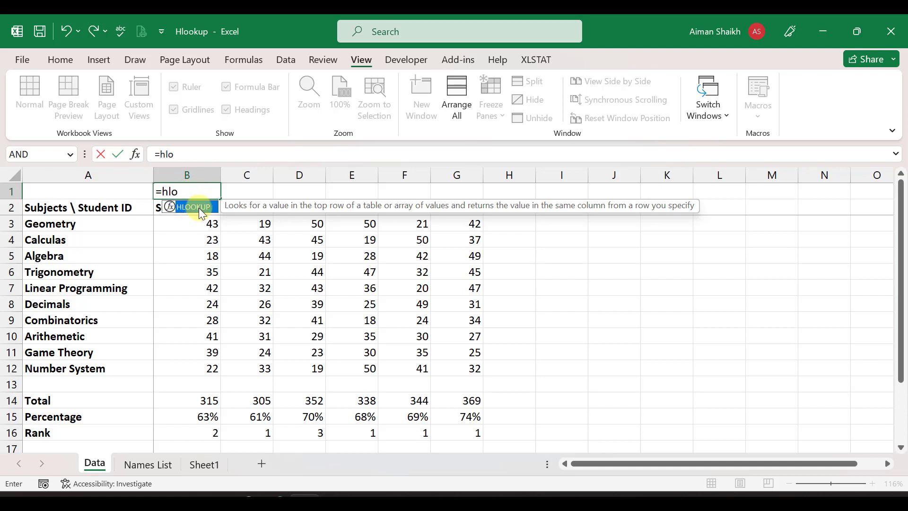
{"action": "double_click", "coordinate": [200, 209]}
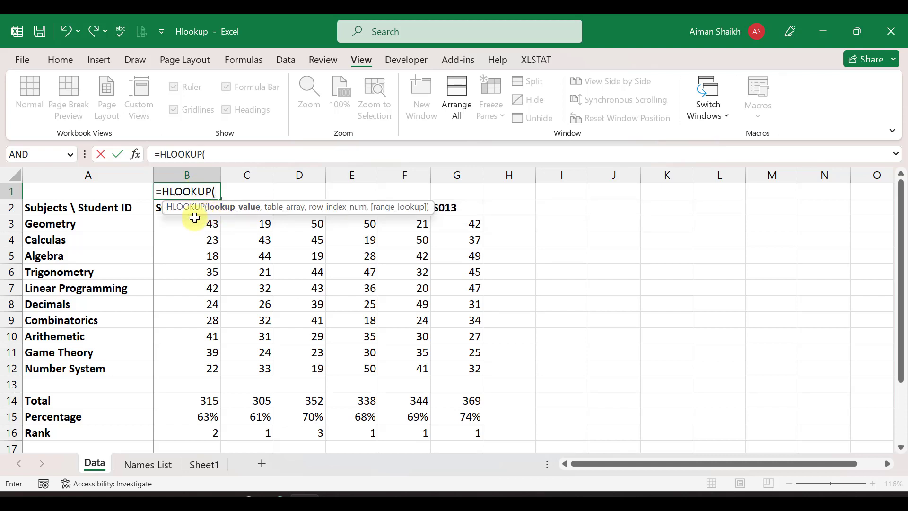
{"action": "left_click", "coordinate": [156, 209]}
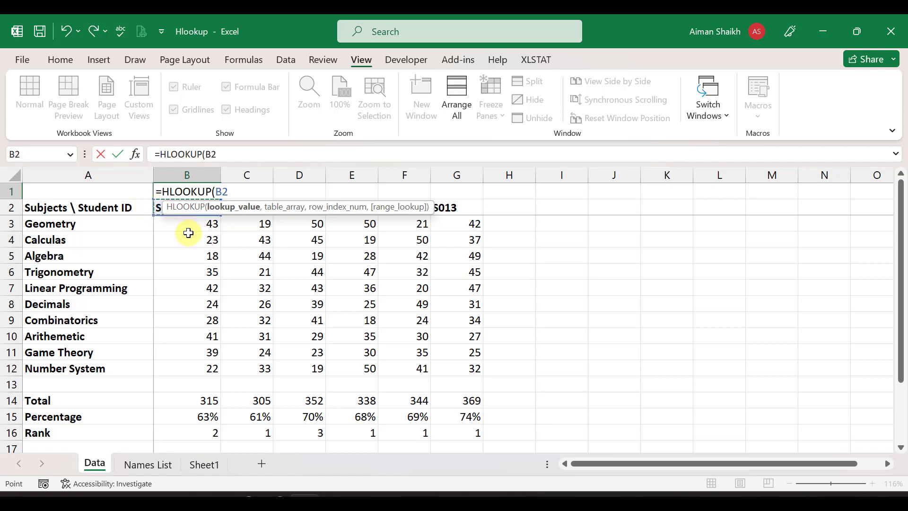
{"action": "type", "text": ","}
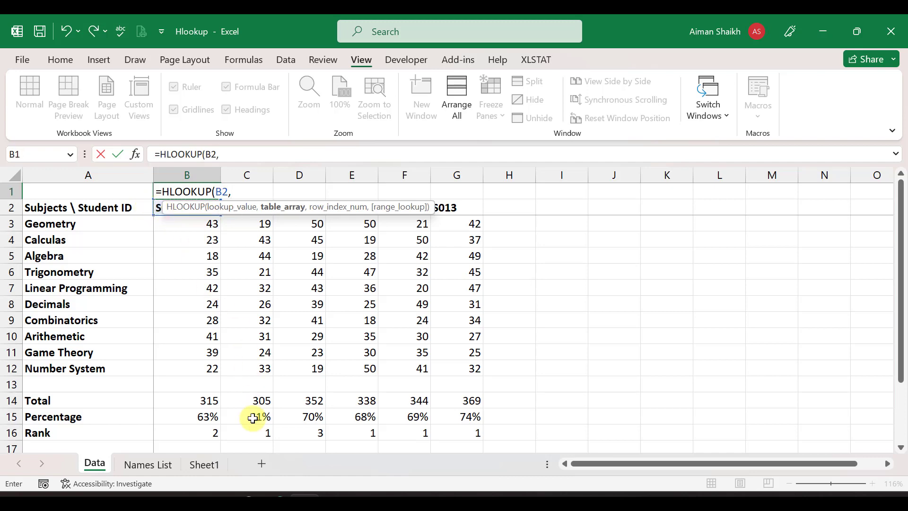
Set the formula's table array to A2:AE4 on Sheet1, made absolute as Sheet1!$A$2:$AE$4
{"action": "left_click", "coordinate": [204, 466]}
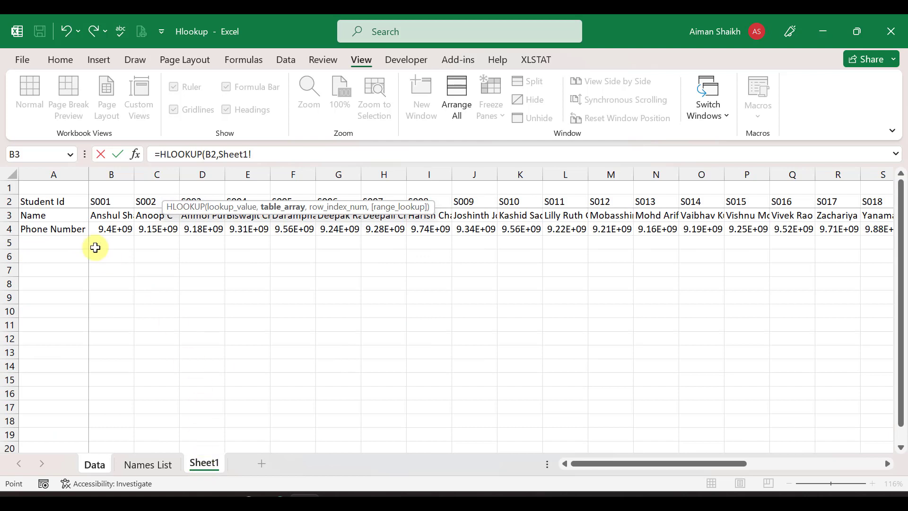
{"action": "left_click", "coordinate": [42, 202]}
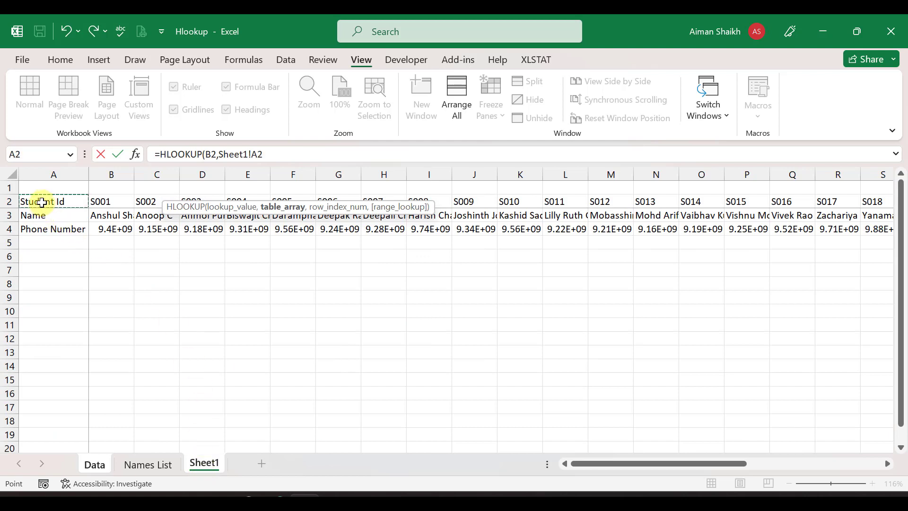
{"action": "key", "text": "shift+Down"}
{"action": "key", "text": "shift+Down"}
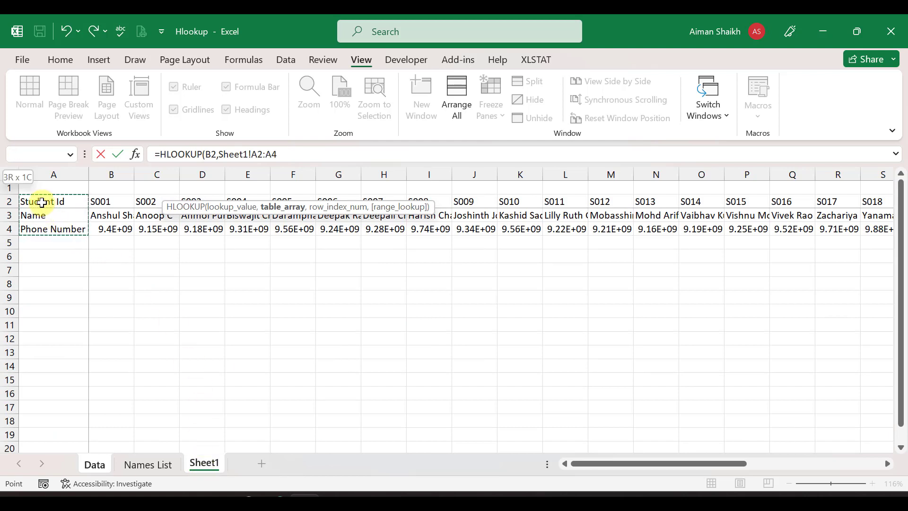
{"action": "key", "text": "ctrl+shift+Right"}
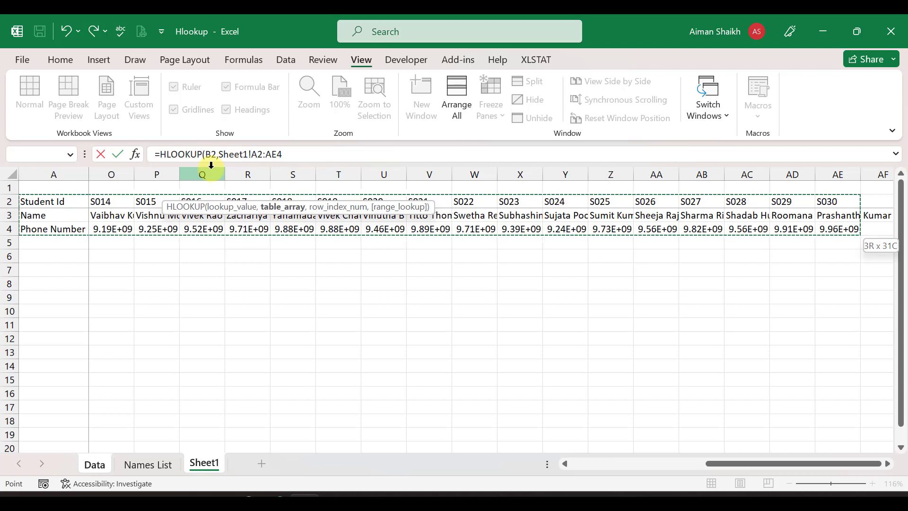
{"action": "left_click_drag", "start_coordinate": [284, 154], "coordinate": [253, 157]}
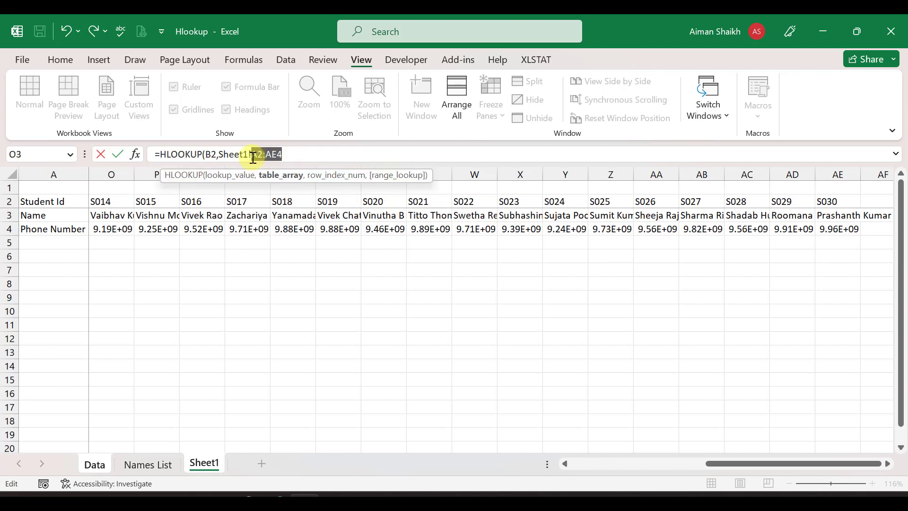
{"action": "key", "text": "F4"}
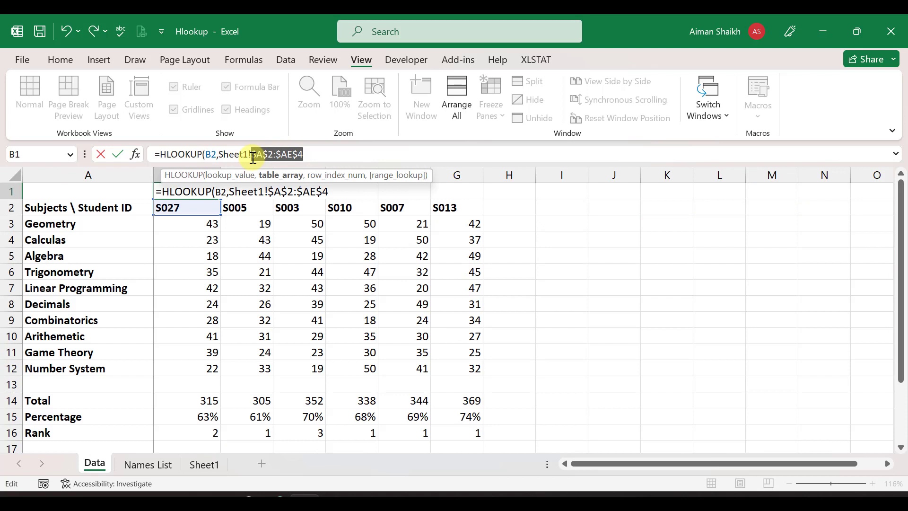
{"action": "left_click", "coordinate": [337, 153]}
{"action": "type", "text": ","}
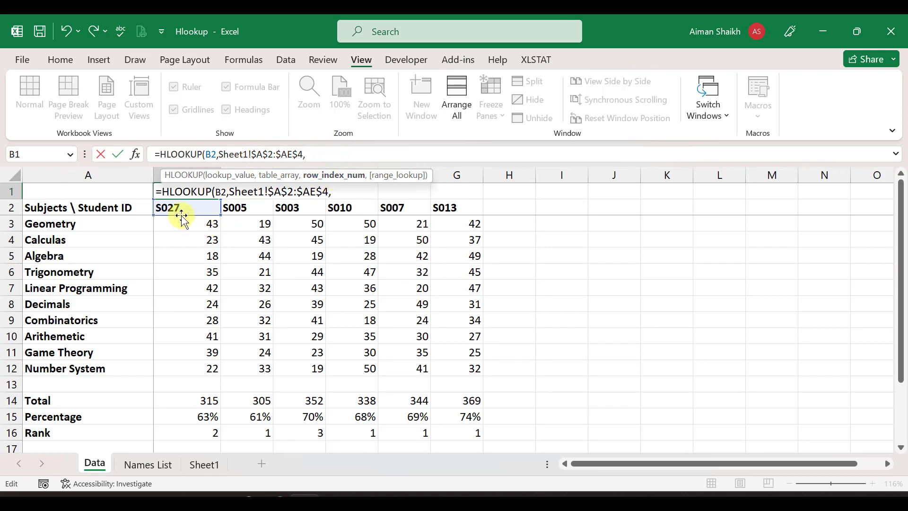
{"action": "left_click", "coordinate": [203, 466]}
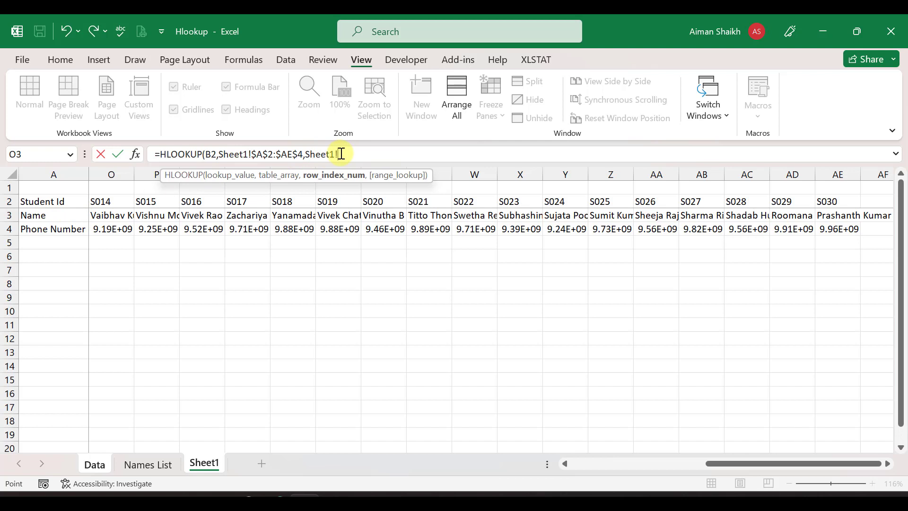
{"action": "type", "text": "2"}
{"action": "key", "text": "BackSpace"}
{"action": "key", "text": "BackSpace"}
{"action": "key", "text": "BackSpace"}
{"action": "key", "text": "BackSpace"}
{"action": "key", "text": "BackSpace"}
{"action": "key", "text": "BackSpace"}
{"action": "key", "text": "BackSpace"}
{"action": "key", "text": "BackSpace"}
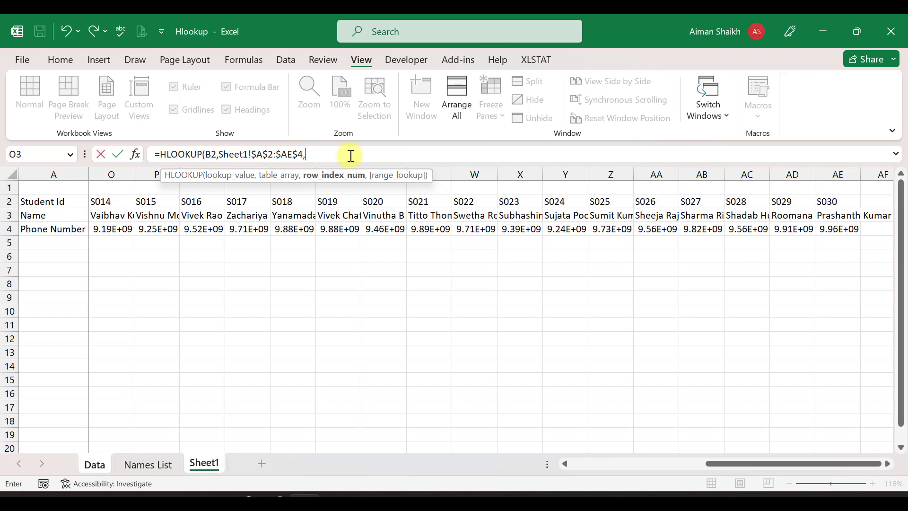
Complete the formula with row index 2 and exact match FALSE, and check the result against that student's name on Sheet1
{"action": "type", "text": "2,"}
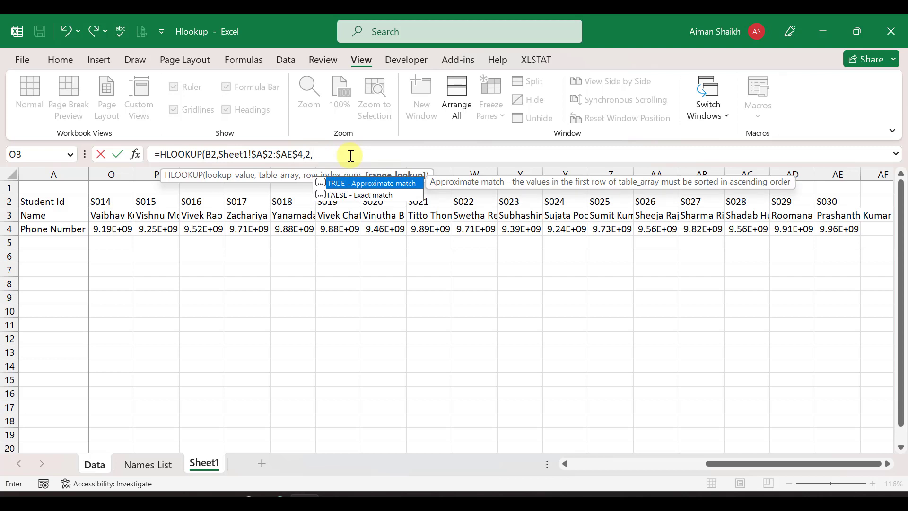
{"action": "type", "text": "0"}
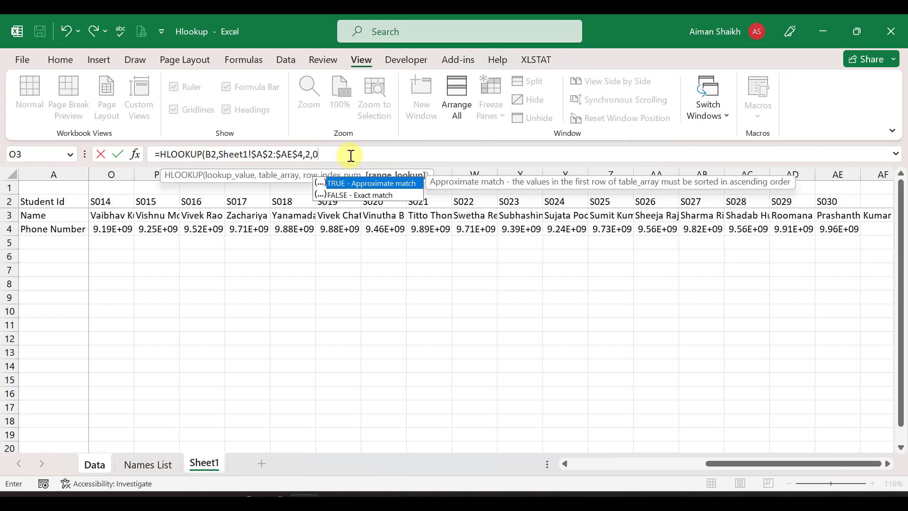
{"action": "left_click", "coordinate": [344, 201]}
{"action": "key", "text": "Tab"}
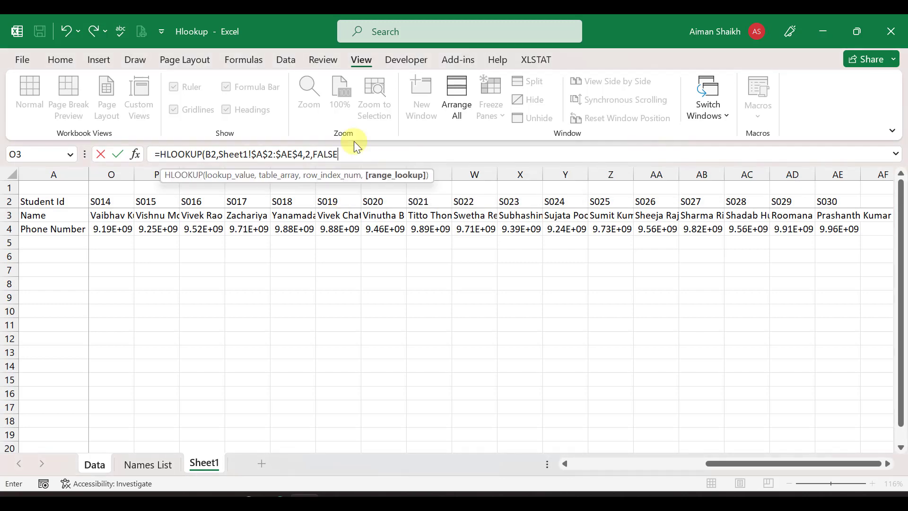
{"action": "key", "text": "Return"}
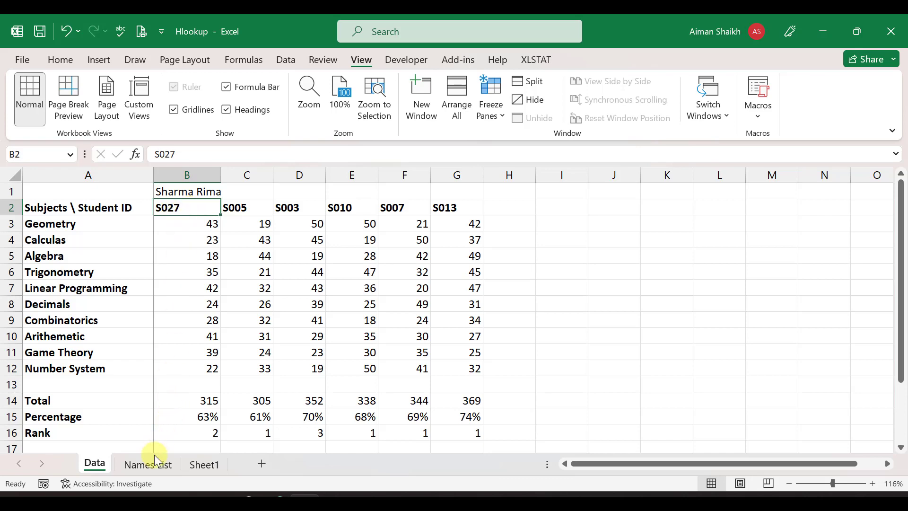
{"action": "left_click", "coordinate": [203, 464]}
{"action": "left_click", "coordinate": [700, 216]}
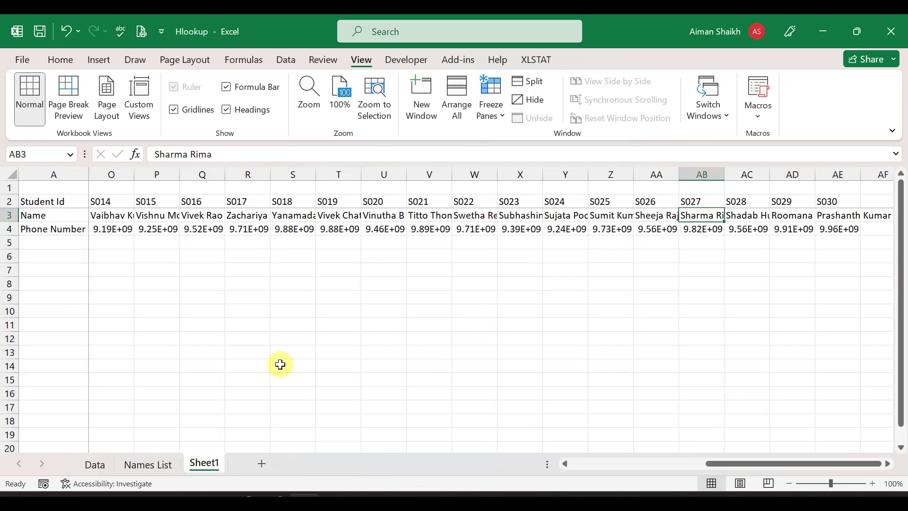
Try filling B1's HLOOKUP formula across to G1 on the Data sheet, checking the copy in C1 before undoing the fill
{"action": "left_click", "coordinate": [95, 465]}
{"action": "left_click_drag", "start_coordinate": [180, 192], "coordinate": [462, 182]}
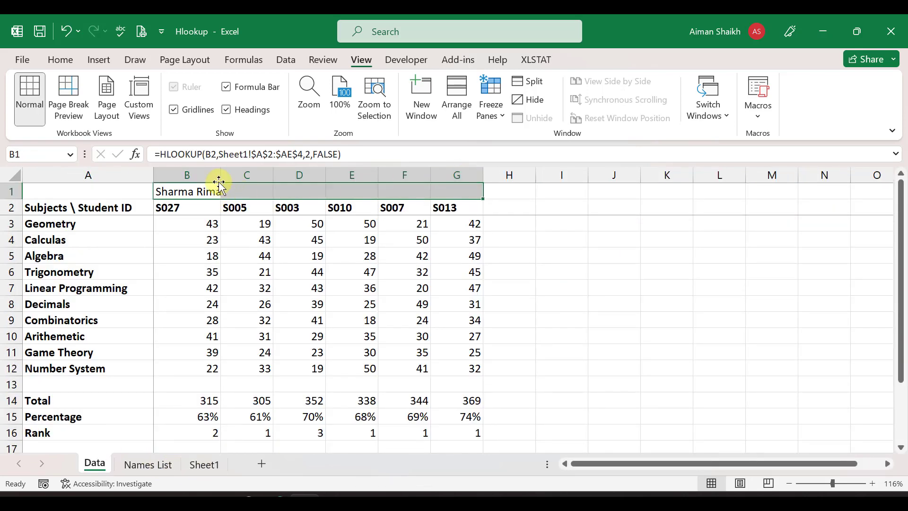
{"action": "left_click_drag", "start_coordinate": [203, 188], "coordinate": [451, 195]}
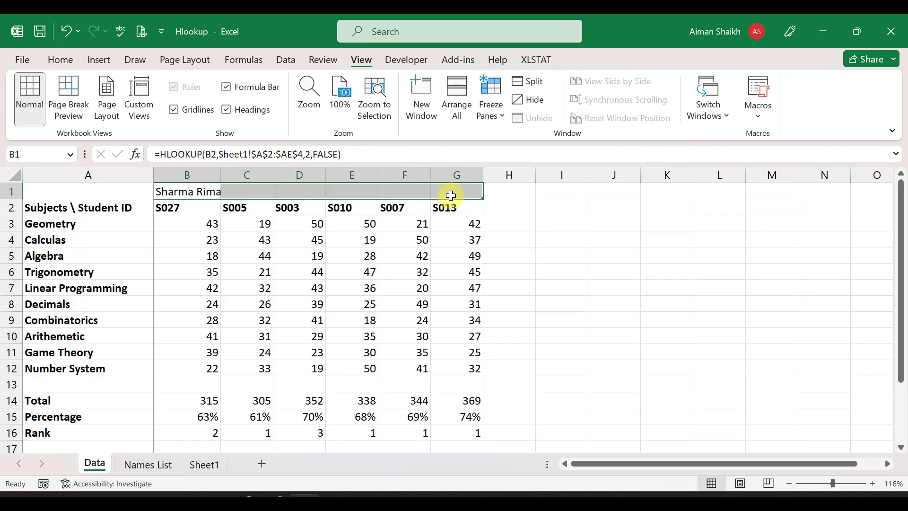
{"action": "key", "text": "ctrl+r"}
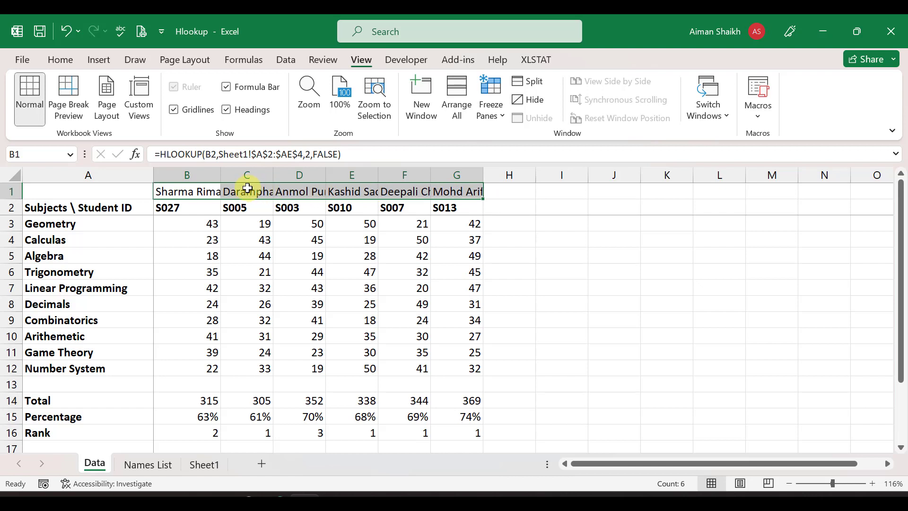
{"action": "double_click", "coordinate": [250, 189]}
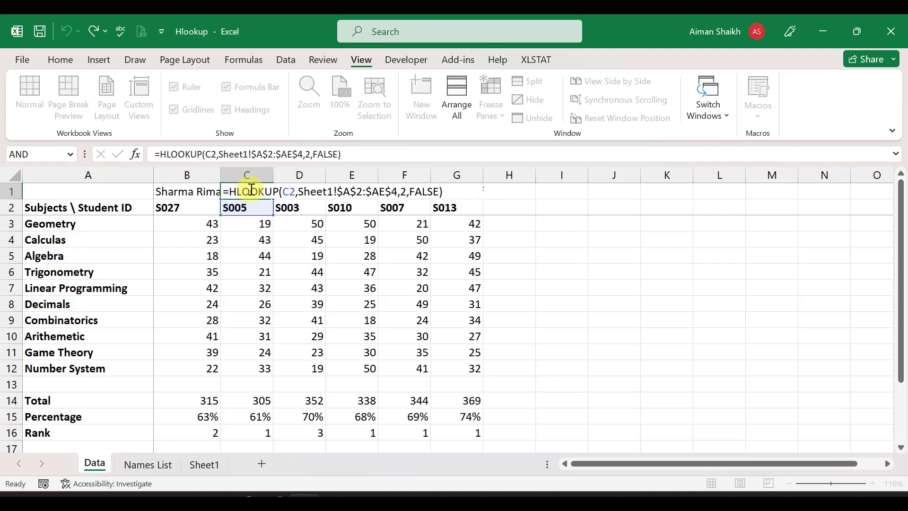
{"action": "key", "text": "Escape"}
{"action": "key", "text": "ctrl+z"}
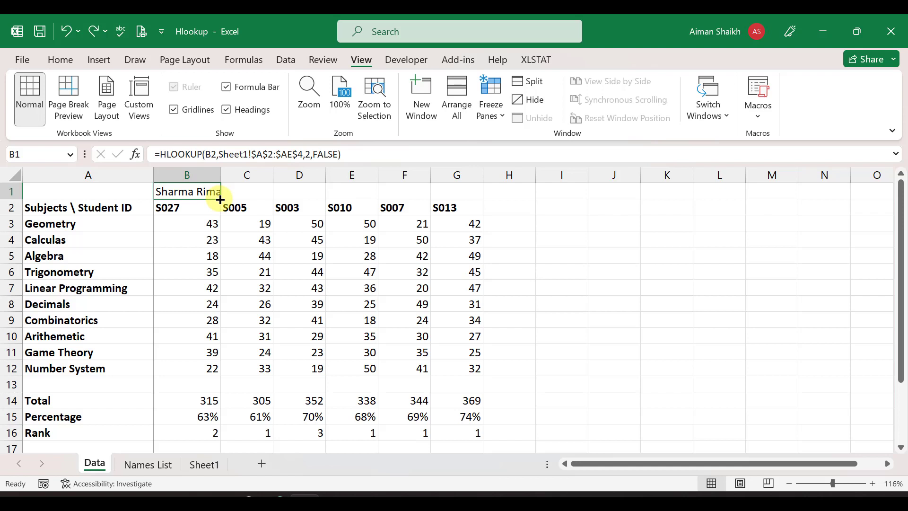
Copy the HLOOKUP formula from B1 across C1:G1 on the Data sheet
{"action": "left_click_drag", "start_coordinate": [220, 200], "coordinate": [479, 204]}
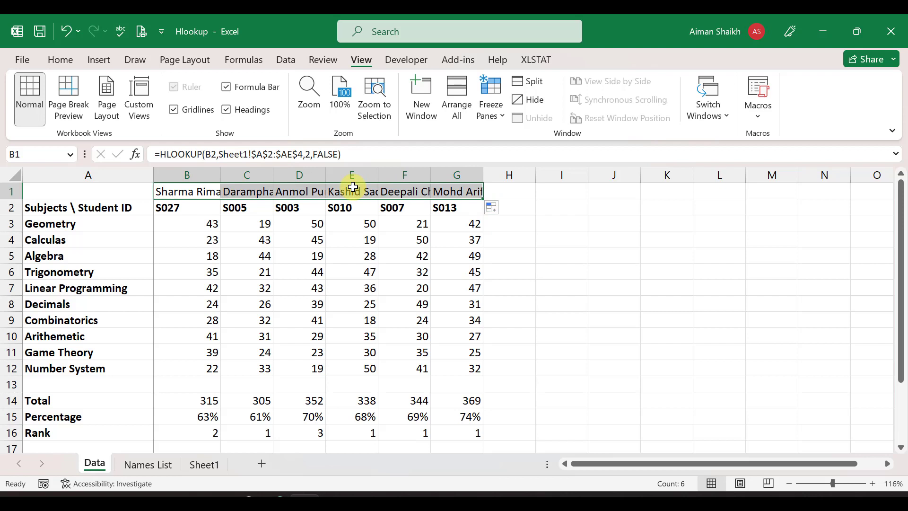
{"action": "left_click", "coordinate": [208, 192]}
{"action": "left_click_drag", "start_coordinate": [208, 192], "coordinate": [452, 189]}
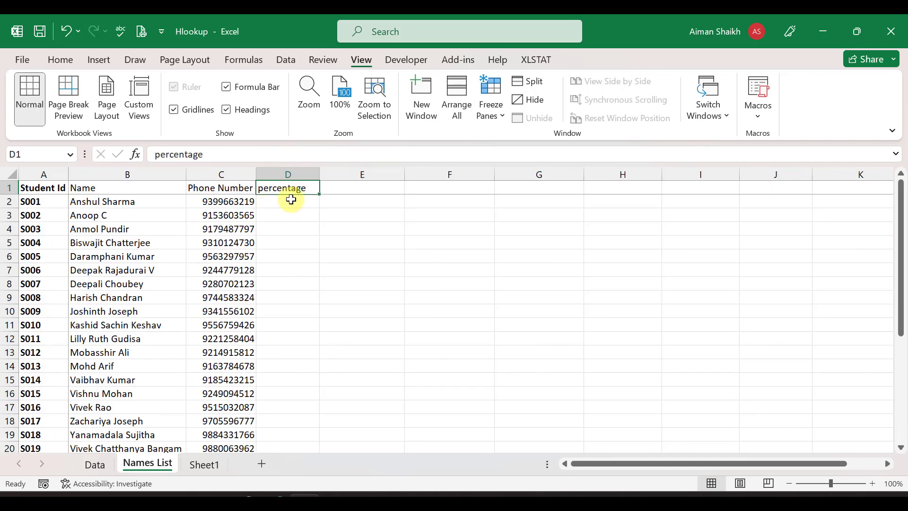
Examine the percentage column on Names List and the student ID, Total and Percentage columns of the marks table on Sheet1
{"action": "left_click", "coordinate": [286, 204]}
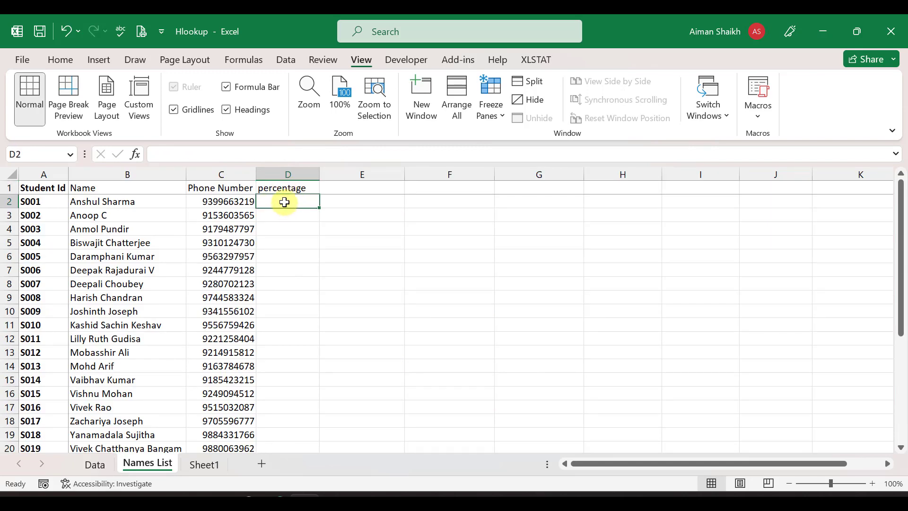
{"action": "left_click_drag", "start_coordinate": [286, 204], "coordinate": [286, 423]}
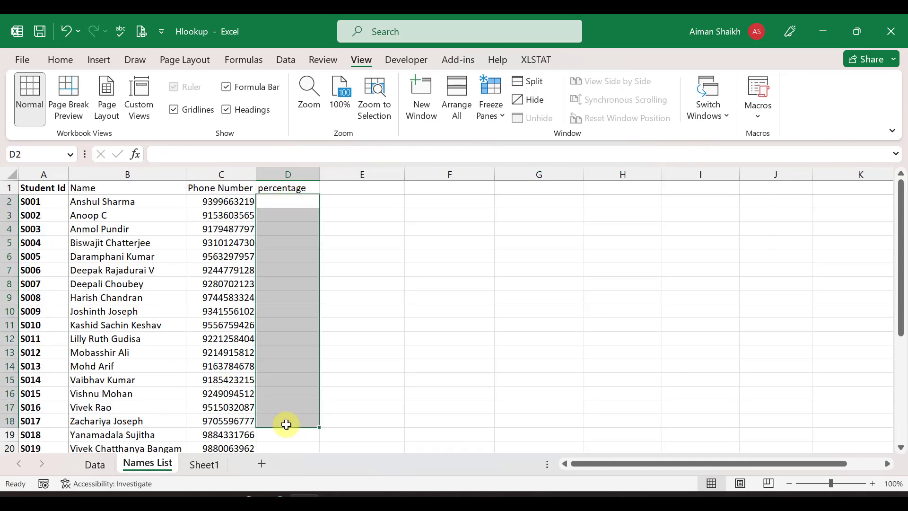
{"action": "left_click", "coordinate": [203, 466]}
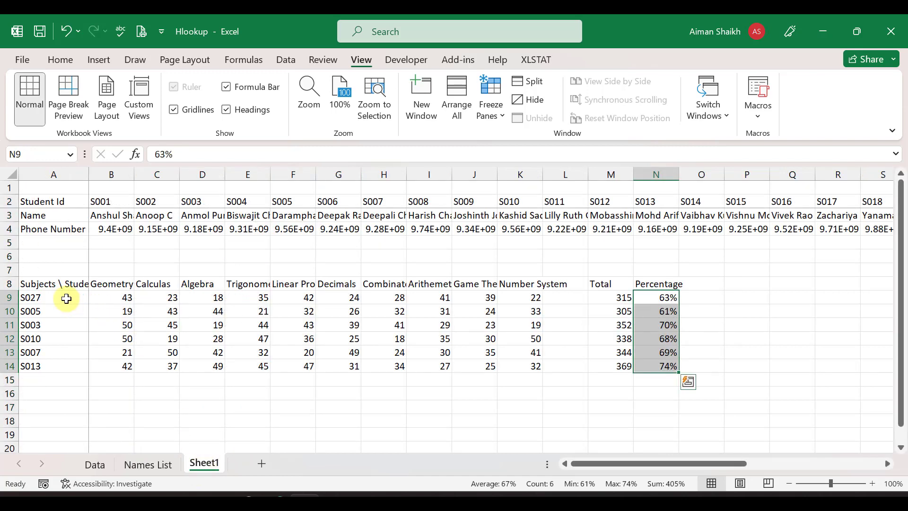
{"action": "left_click_drag", "start_coordinate": [66, 298], "coordinate": [66, 367]}
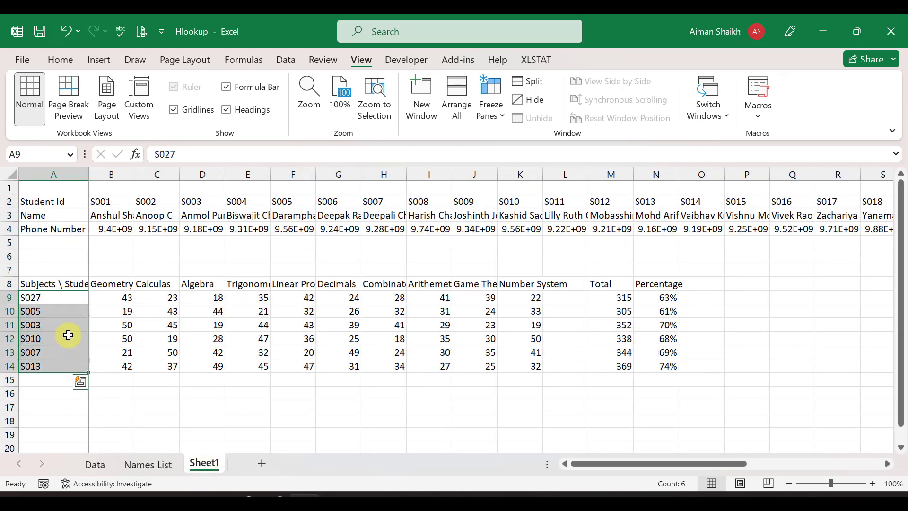
{"action": "left_click_drag", "start_coordinate": [617, 296], "coordinate": [622, 353]}
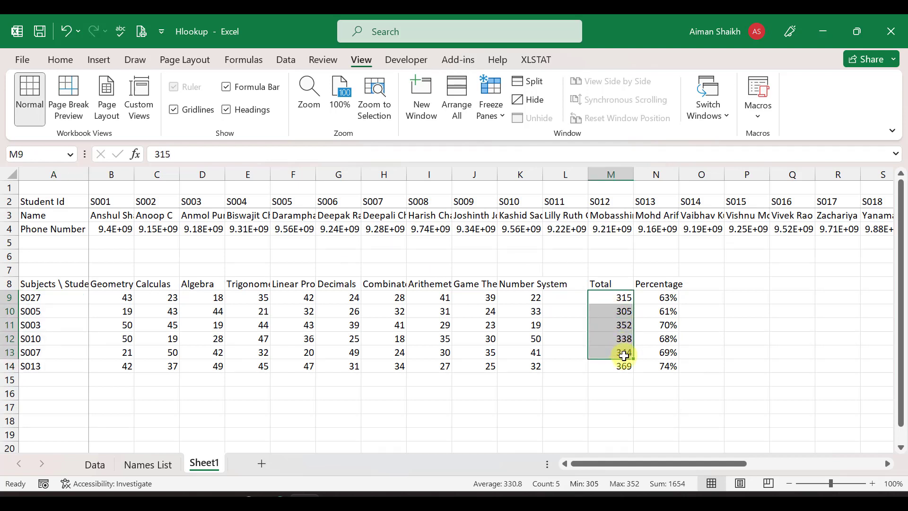
{"action": "left_click_drag", "start_coordinate": [647, 359], "coordinate": [647, 367]}
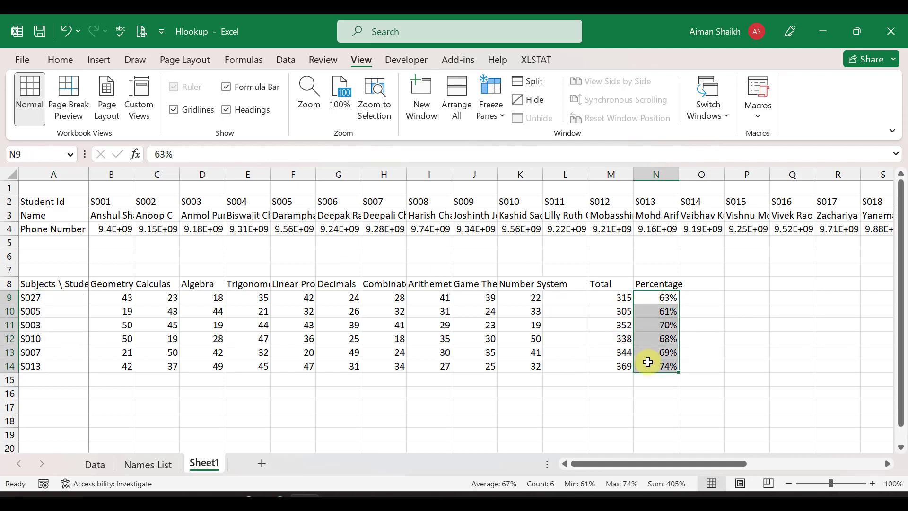
Compare the layout of Names List's percentage column with the vertical marks table and the horizontal student table on Sheet1
{"action": "left_click", "coordinate": [144, 465]}
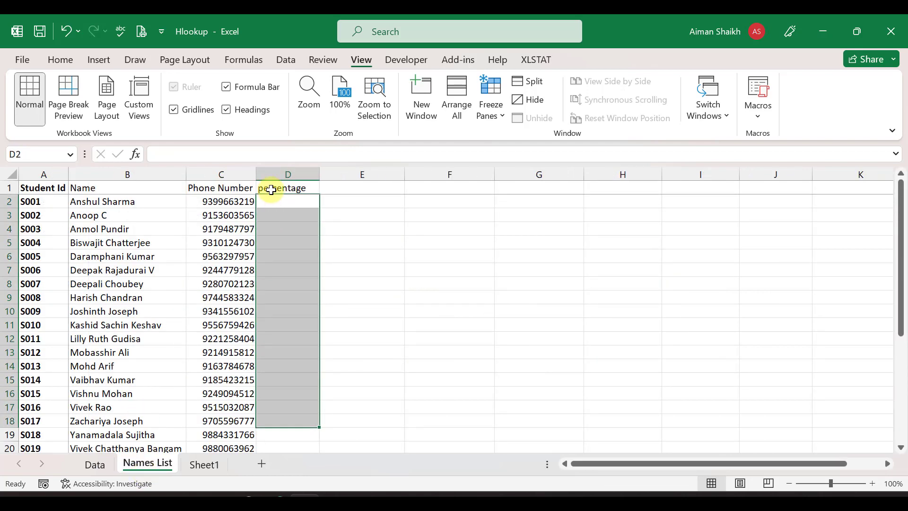
{"action": "left_click_drag", "start_coordinate": [279, 196], "coordinate": [276, 456]}
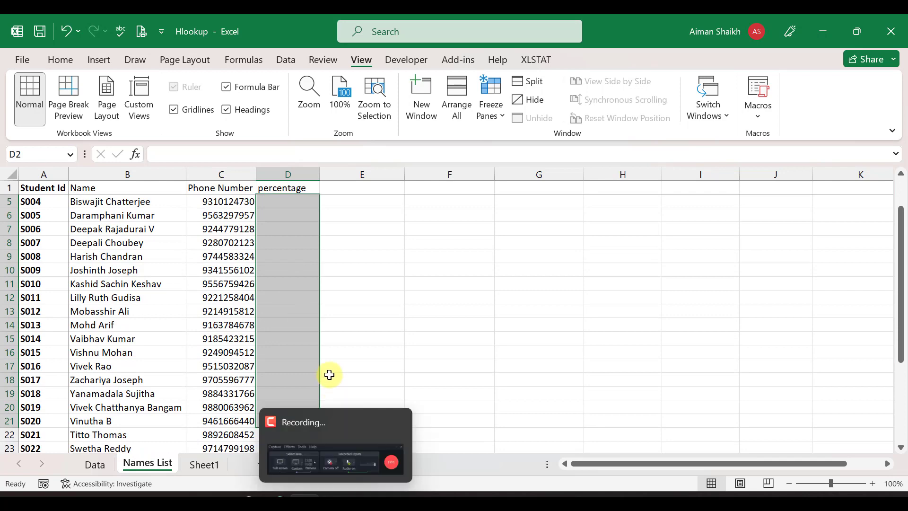
{"action": "scroll", "coordinate": [328, 375], "scroll_direction": "up", "scroll_amount": 2}
{"action": "scroll", "coordinate": [301, 274], "scroll_direction": "down", "scroll_amount": 1}
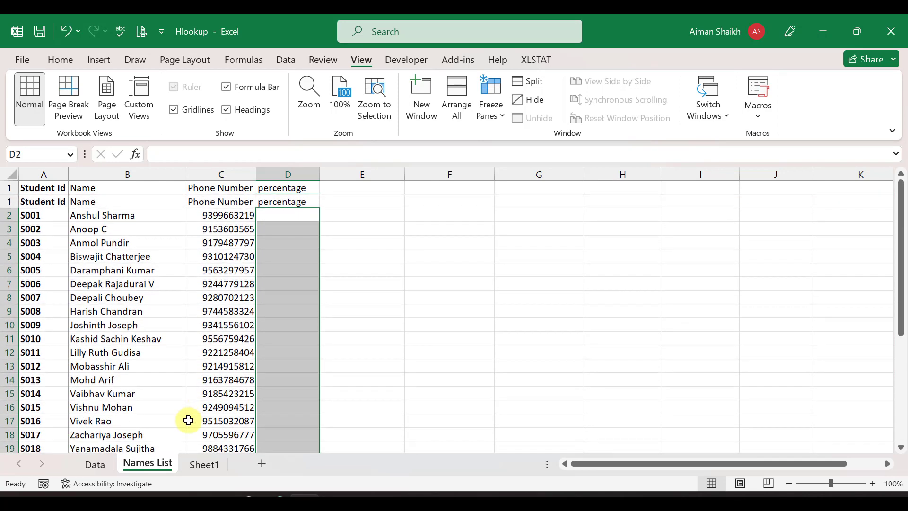
{"action": "left_click", "coordinate": [204, 464]}
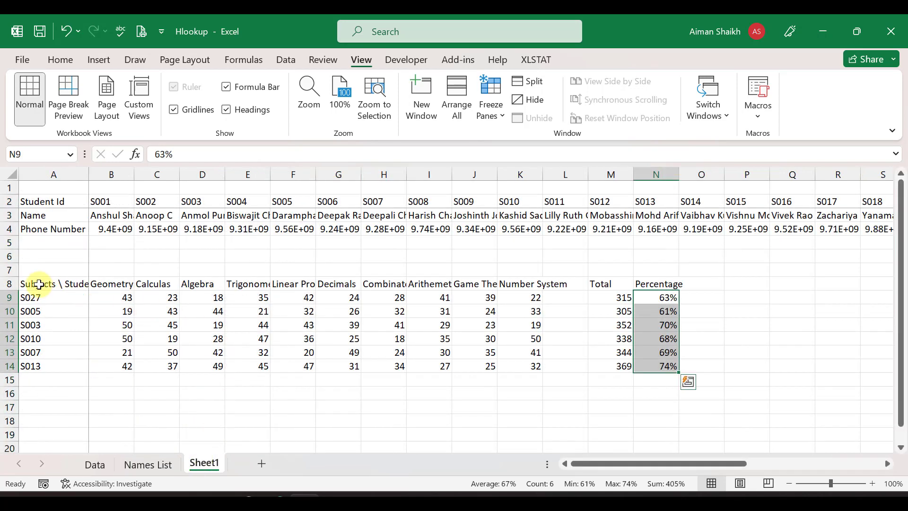
{"action": "left_click_drag", "start_coordinate": [36, 284], "coordinate": [685, 377]}
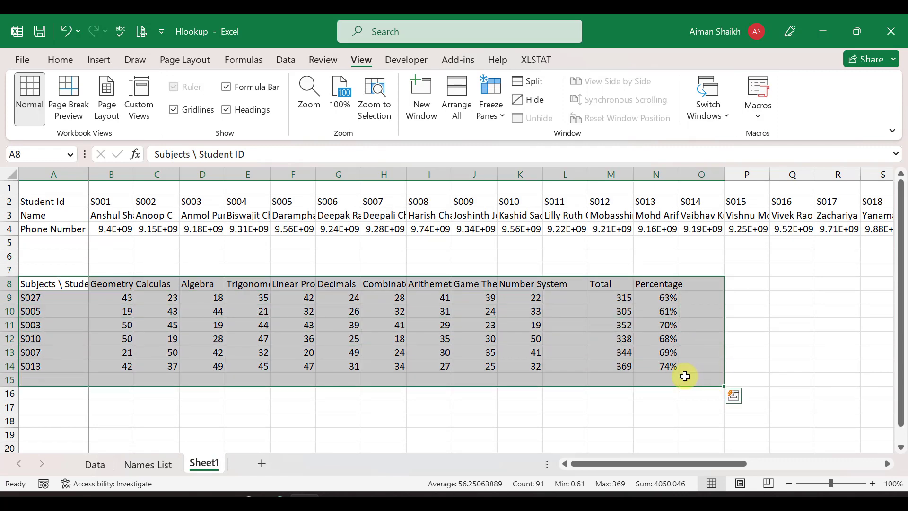
{"action": "left_click", "coordinate": [58, 200]}
{"action": "left_click_drag", "start_coordinate": [57, 200], "coordinate": [555, 231]}
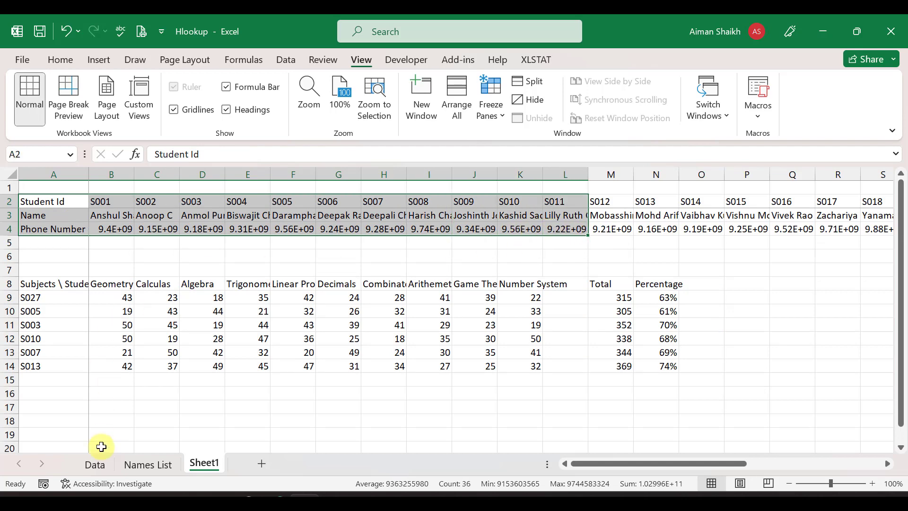
Start a VLOOKUP formula in cell D2 of Names List with A2 as the lookup value
{"action": "left_click", "coordinate": [148, 465]}
{"action": "left_click", "coordinate": [279, 185]}
{"action": "key", "text": "Down"}
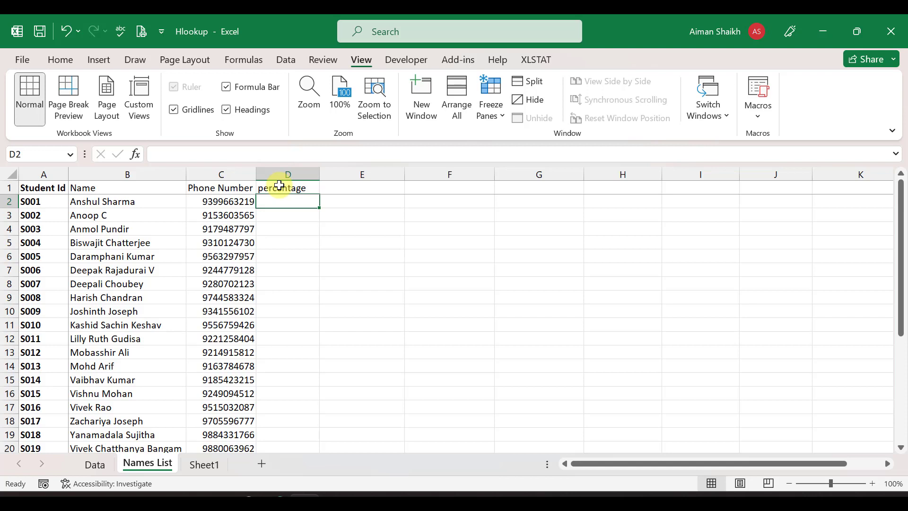
{"action": "type", "text": "="}
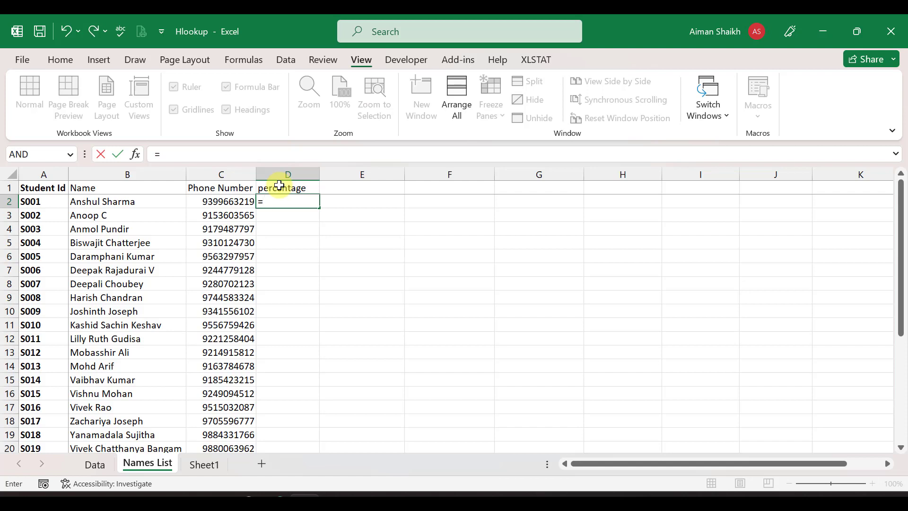
{"action": "type", "text": "vlo"}
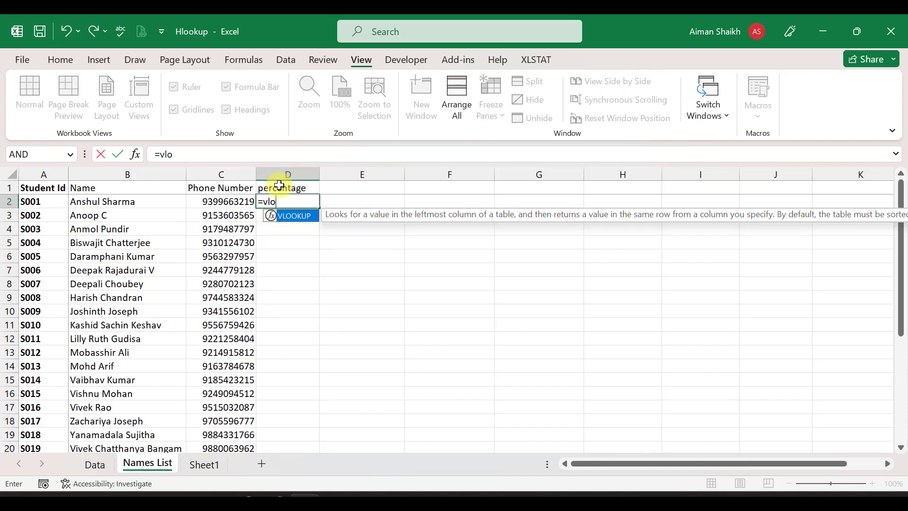
{"action": "key", "text": "Tab"}
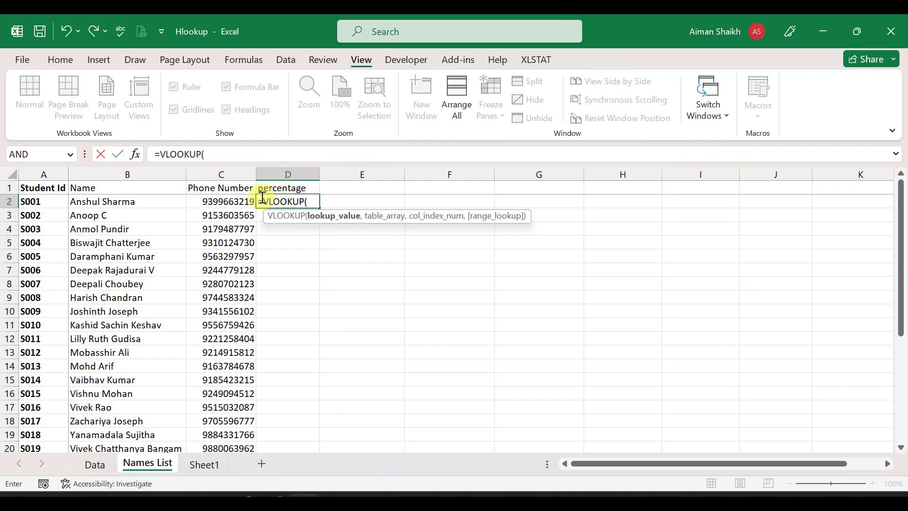
{"action": "left_click", "coordinate": [48, 201]}
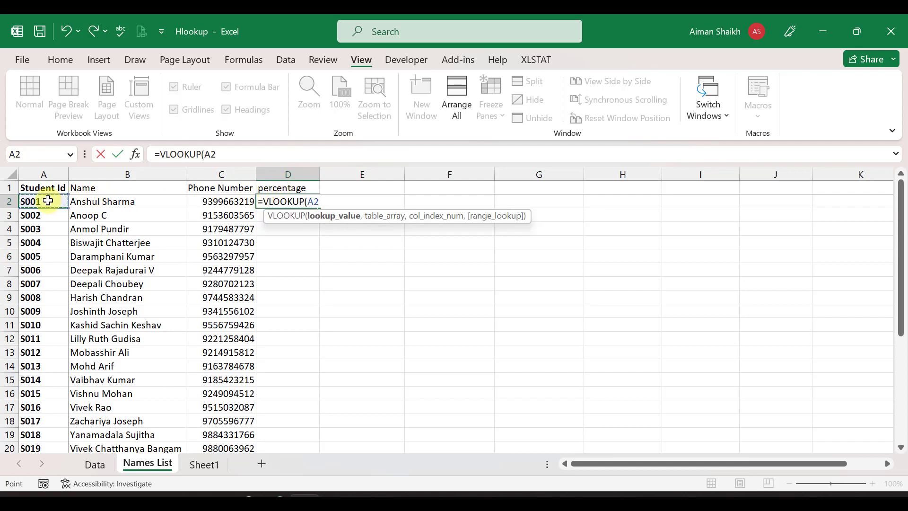
{"action": "type", "text": ","}
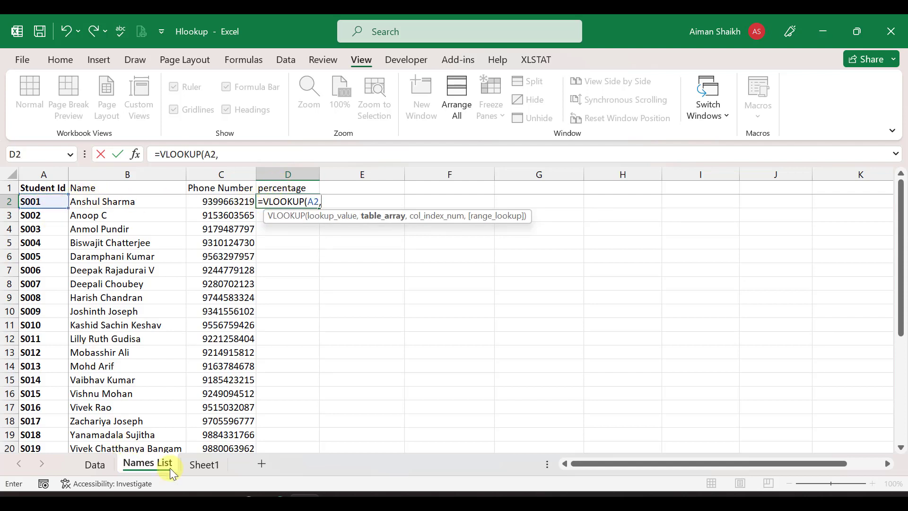
Set the VLOOKUP table array to A8:N14 on Sheet1, made absolute as Sheet1!$A$8:$N$14
{"action": "left_click", "coordinate": [204, 465]}
{"action": "left_click", "coordinate": [48, 283]}
{"action": "key", "text": "ctrl+shift+Right"}
{"action": "key", "text": "ctrl+shift+Right"}
{"action": "key", "text": "ctrl+shift+Right"}
{"action": "key", "text": "ctrl+shift+Down"}
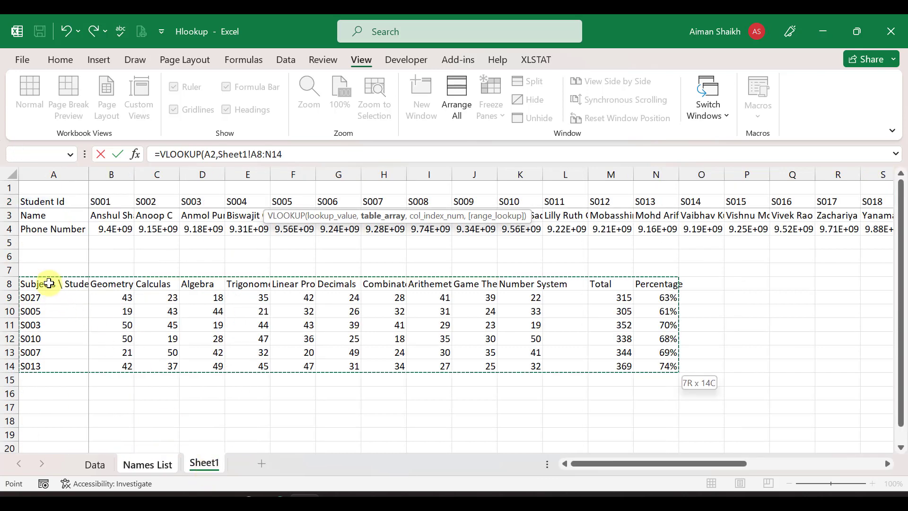
{"action": "key", "text": "F4"}
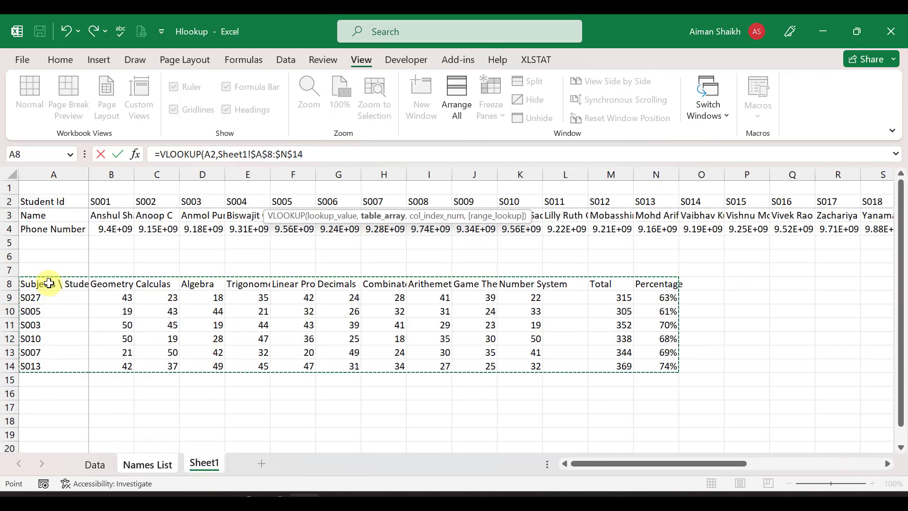
{"action": "type", "text": ","}
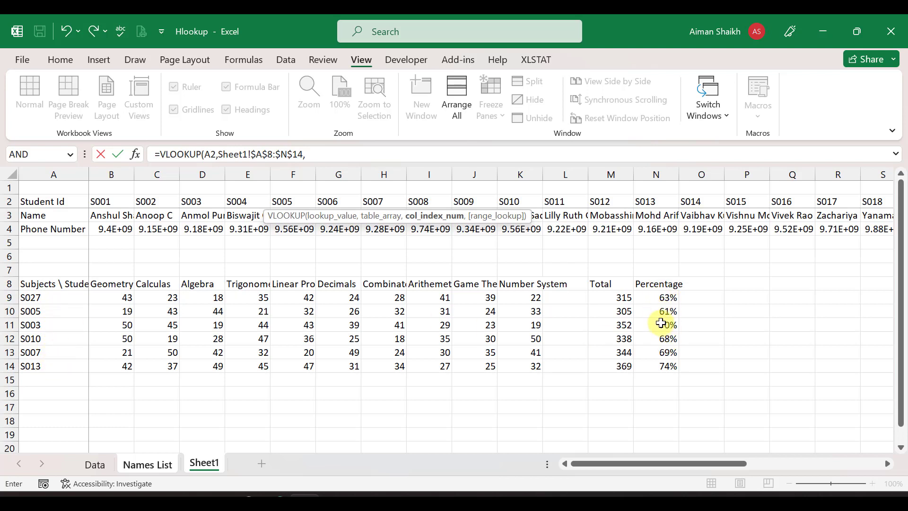
Count the marks table's columns on Sheet1 from the student ID column A across to Percentage in column N
{"action": "left_click", "coordinate": [67, 273]}
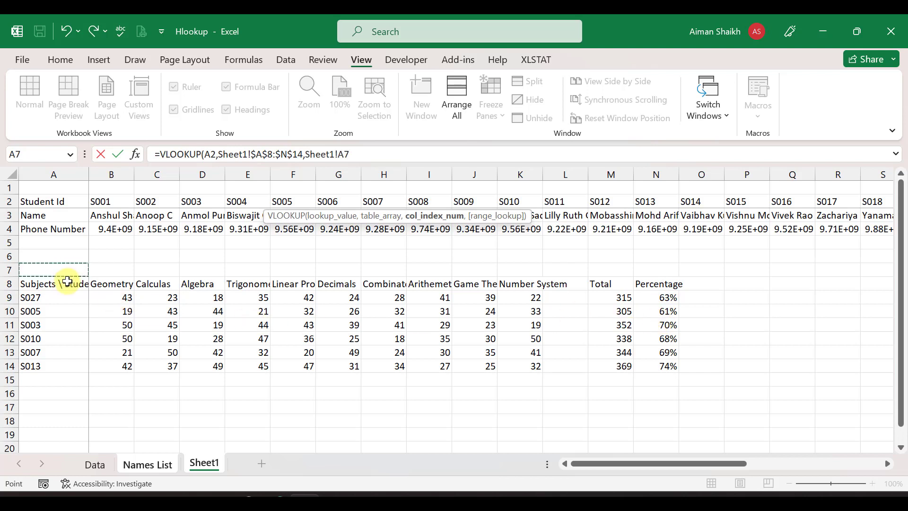
{"action": "key", "text": "Right"}
{"action": "key", "text": "Right"}
{"action": "key", "text": "Right"}
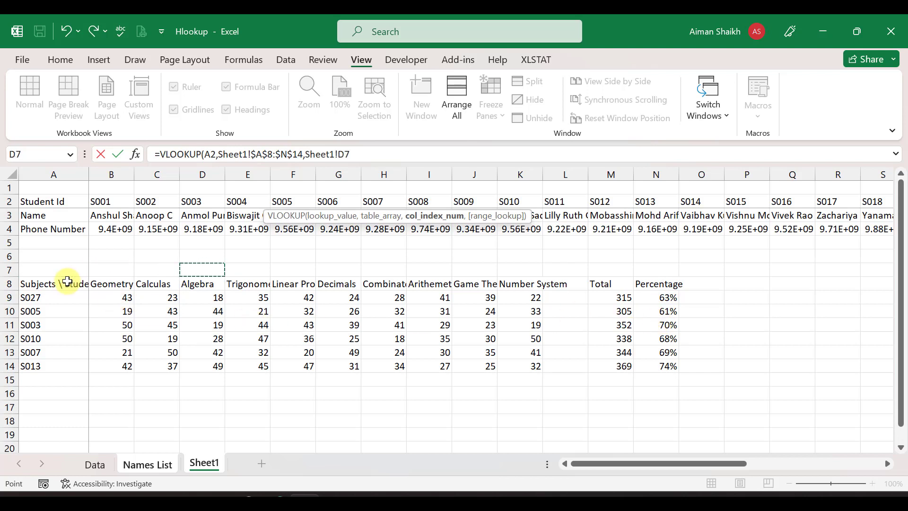
{"action": "key", "text": "Right"}
{"action": "key", "text": "Right"}
{"action": "key", "text": "Right"}
{"action": "key", "text": "Right"}
{"action": "key", "text": "Right"}
{"action": "key", "text": "Right"}
{"action": "key", "text": "Right"}
{"action": "key", "text": "Right"}
{"action": "key", "text": "Right"}
{"action": "key", "text": "Right"}
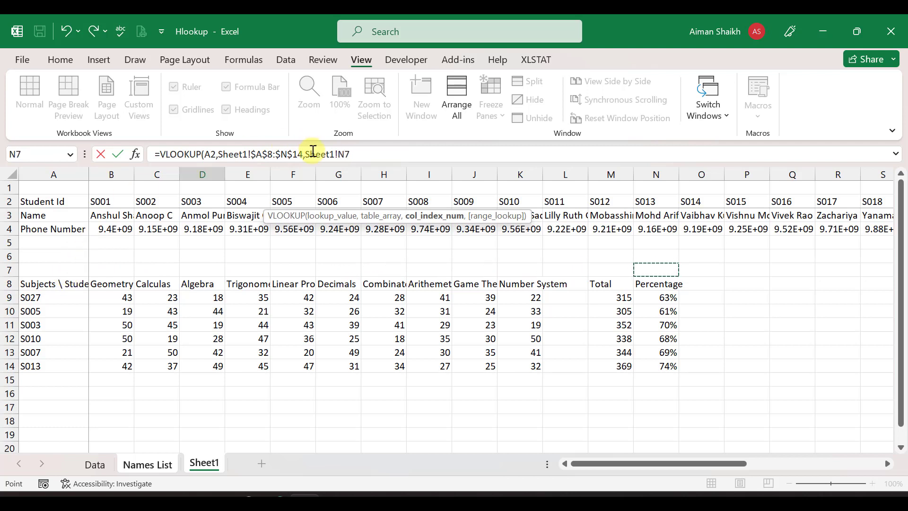
Replace the cell reference in the VLOOKUP formula with column index 14 and set the range lookup to exact match FALSE
{"action": "left_click", "coordinate": [346, 155]}
{"action": "left_click_drag", "start_coordinate": [347, 155], "coordinate": [310, 155]}
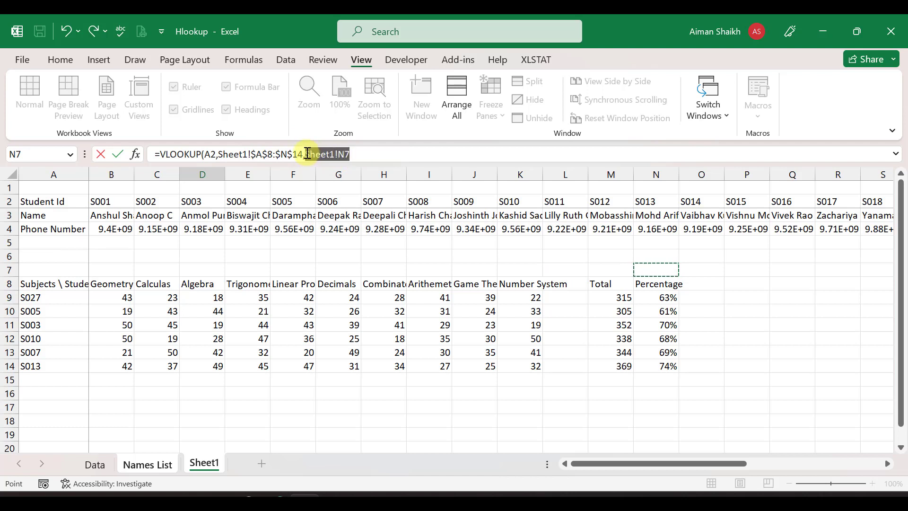
{"action": "type", "text": "14"}
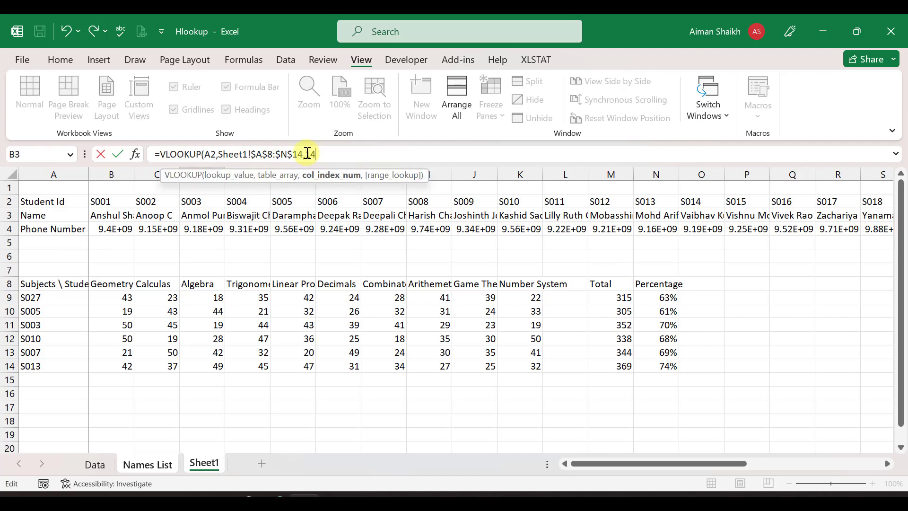
{"action": "type", "text": ","}
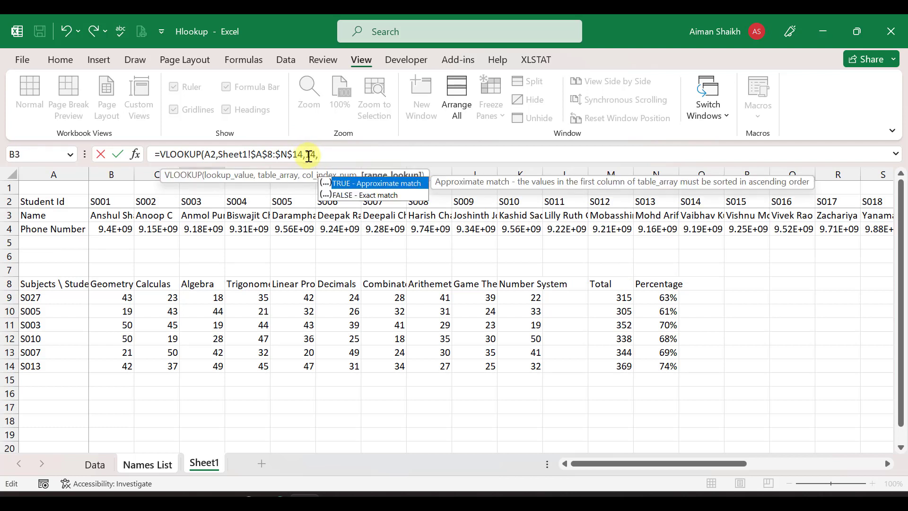
{"action": "left_click", "coordinate": [360, 195]}
{"action": "double_click", "coordinate": [359, 194]}
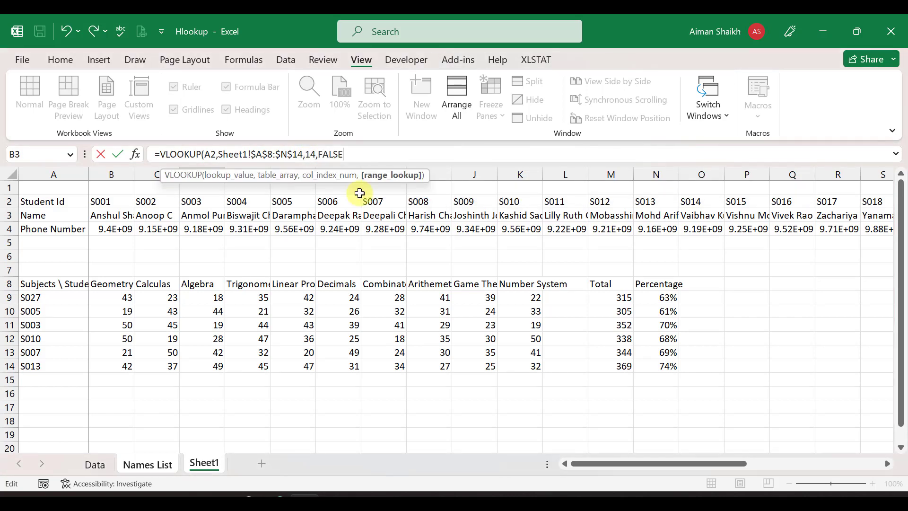
Enter the completed VLOOKUP formula in cell D2 of Names List
{"action": "key", "text": "Return"}
{"action": "key", "text": "Left"}
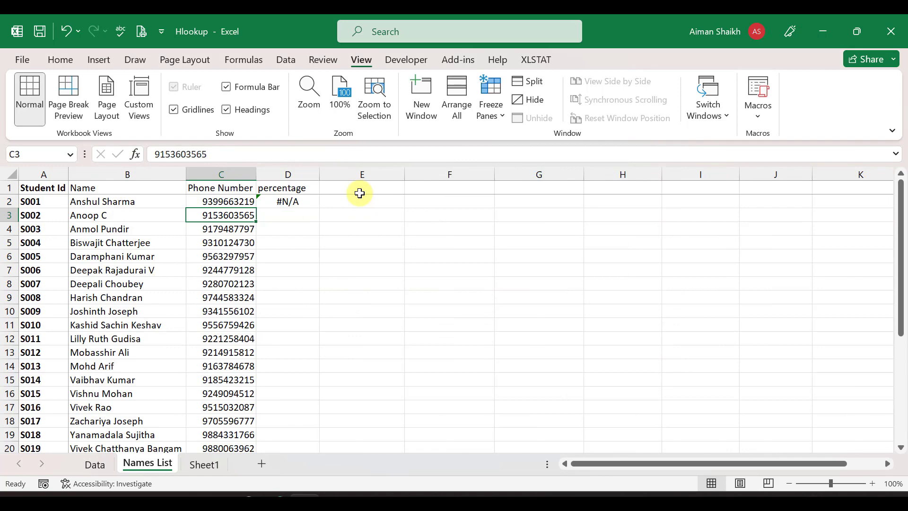
{"action": "left_click", "coordinate": [289, 201]}
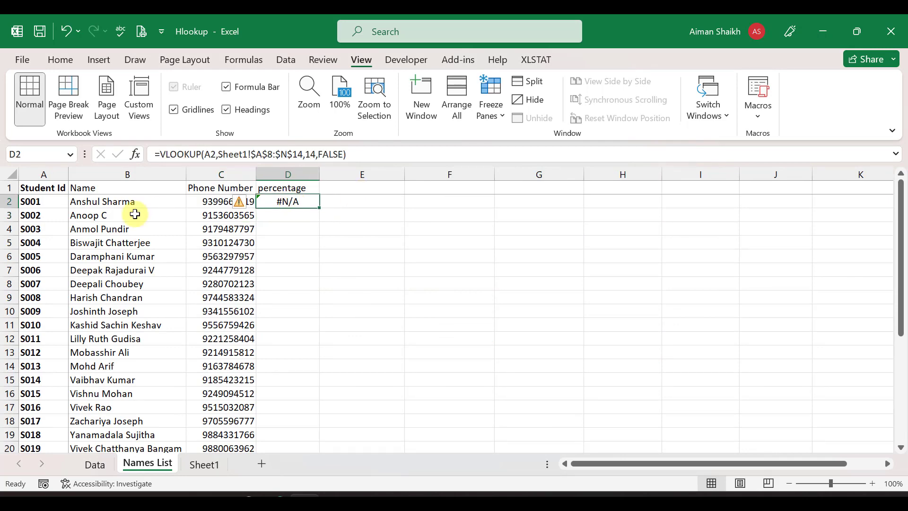
Compare the student ID in A2 of Names List with the student IDs in A9:A14 on Sheet1
{"action": "left_click", "coordinate": [43, 200]}
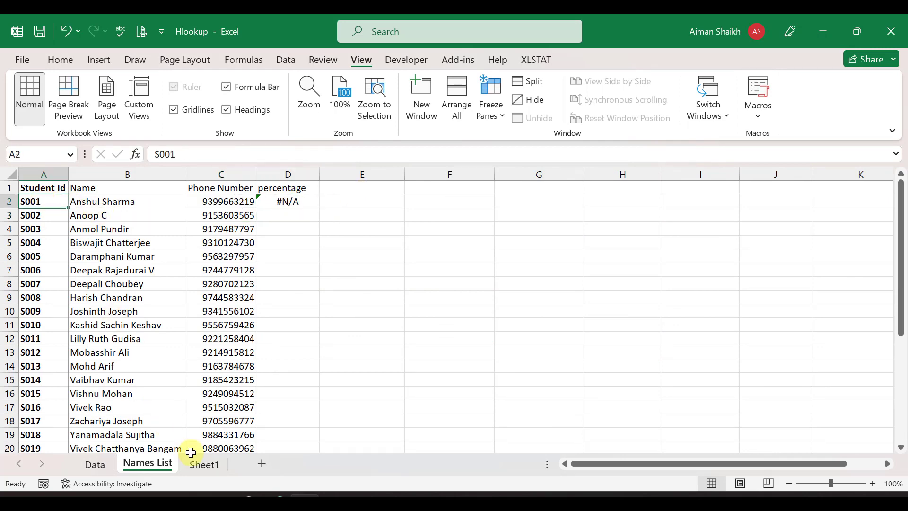
{"action": "left_click", "coordinate": [203, 463]}
{"action": "left_click_drag", "start_coordinate": [65, 296], "coordinate": [59, 364]}
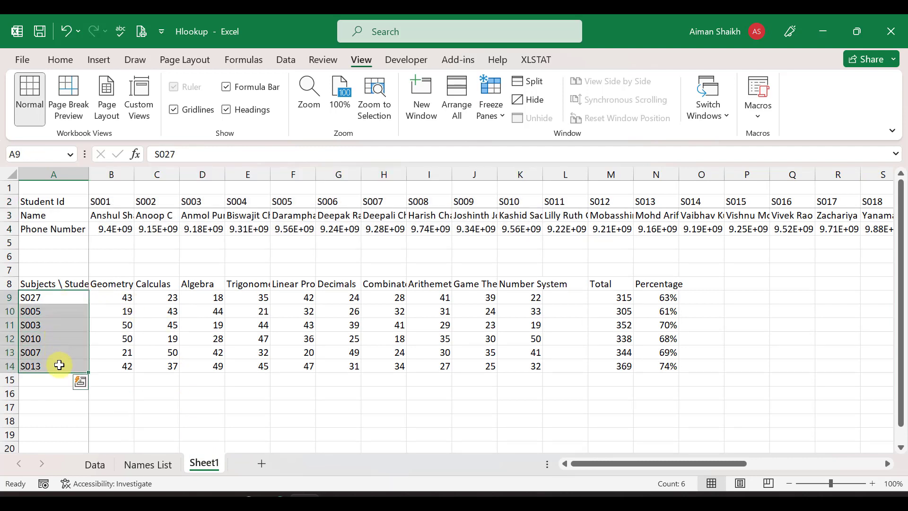
{"action": "left_click", "coordinate": [127, 466]}
Fill the VLOOKUP formula from D2 down the percentage column to the last student row of Names List
{"action": "left_click", "coordinate": [245, 223]}
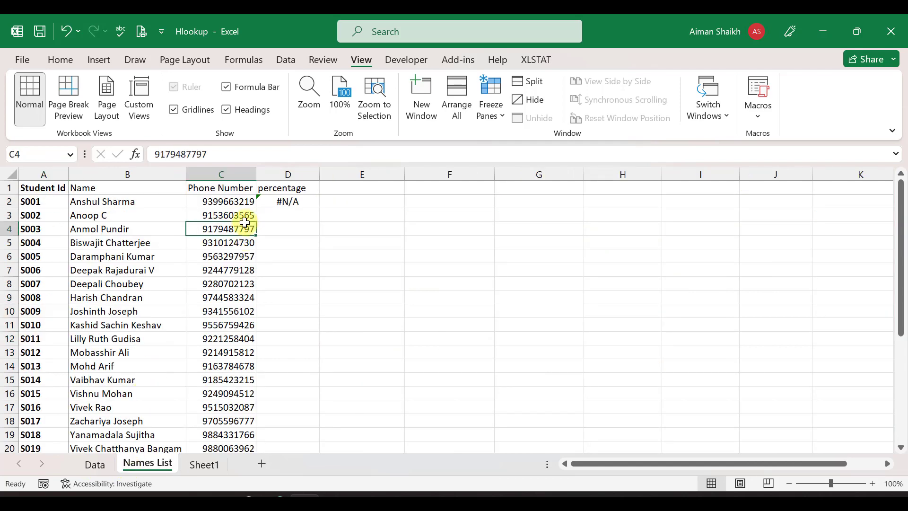
{"action": "key", "text": "ctrl+Down"}
{"action": "key", "text": "Right"}
{"action": "key", "text": "ctrl+shift+Up"}
{"action": "key", "text": "ctrl+d"}
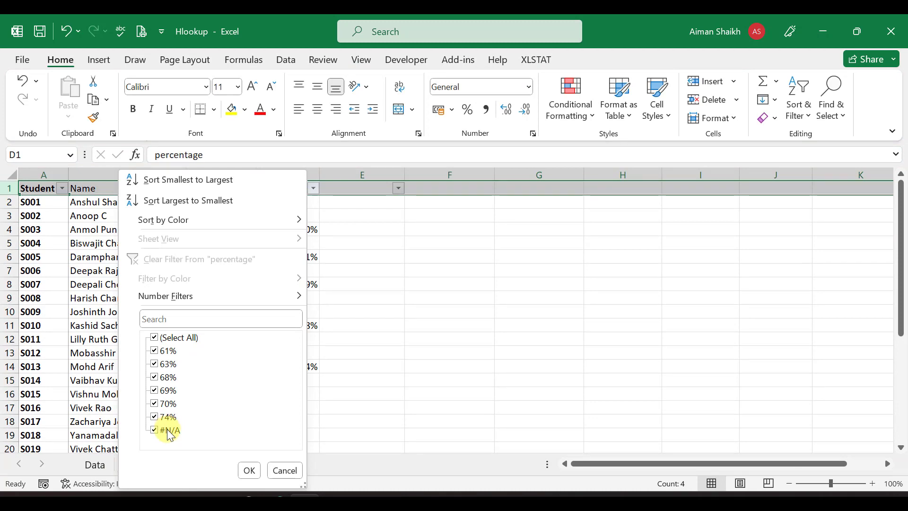
Filter the percentage column of Names List to exclude the #N/A entries
{"action": "left_click", "coordinate": [169, 431]}
{"action": "key", "text": "Return"}
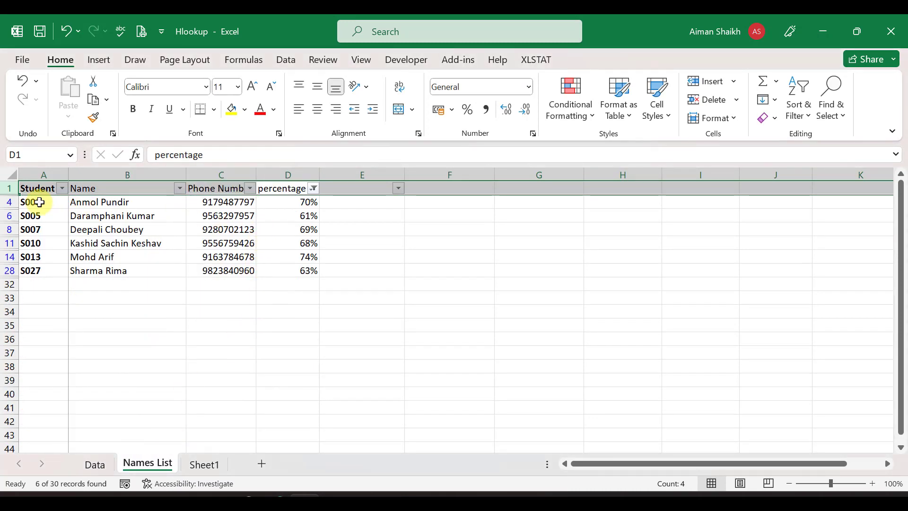
Check the filtered IDs and percentages, comparing the percentage in D8 with the same student's marks in A13:N13 on Sheet1
{"action": "left_click_drag", "start_coordinate": [38, 202], "coordinate": [48, 276]}
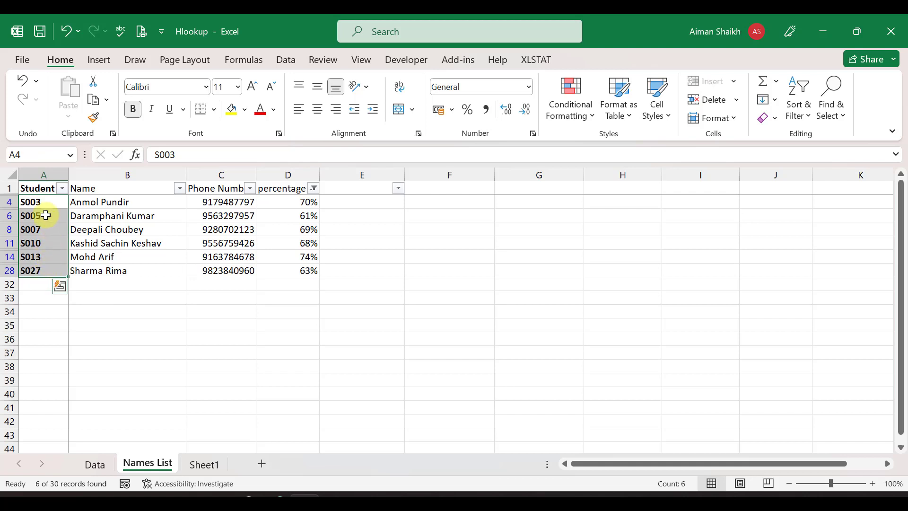
{"action": "left_click_drag", "start_coordinate": [290, 203], "coordinate": [290, 270]}
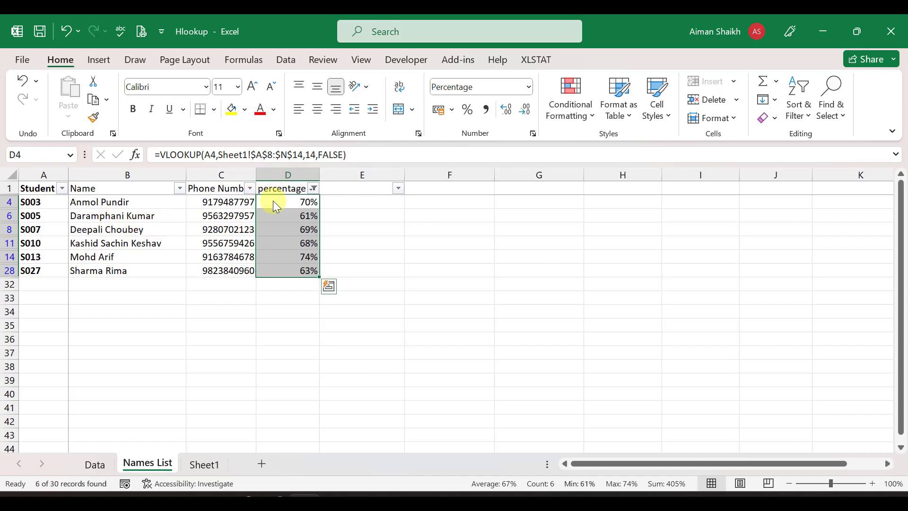
{"action": "left_click", "coordinate": [106, 228]}
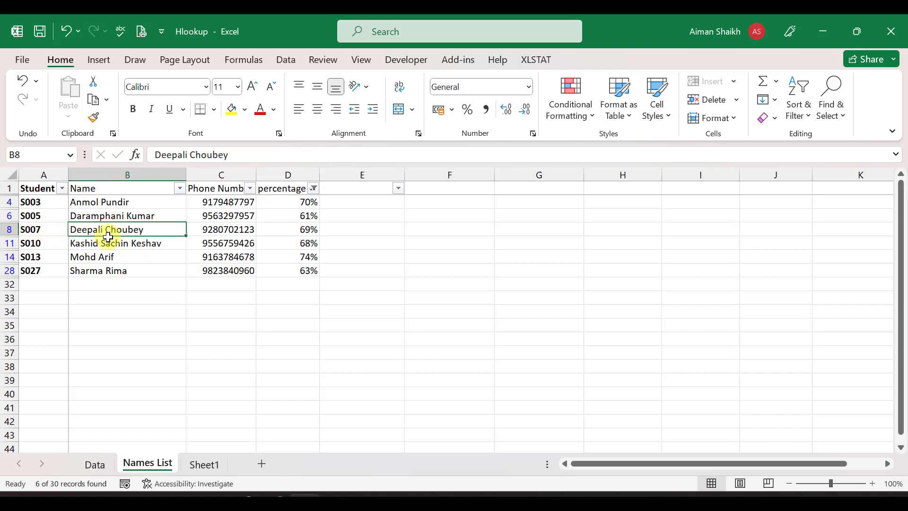
{"action": "left_click", "coordinate": [200, 467]}
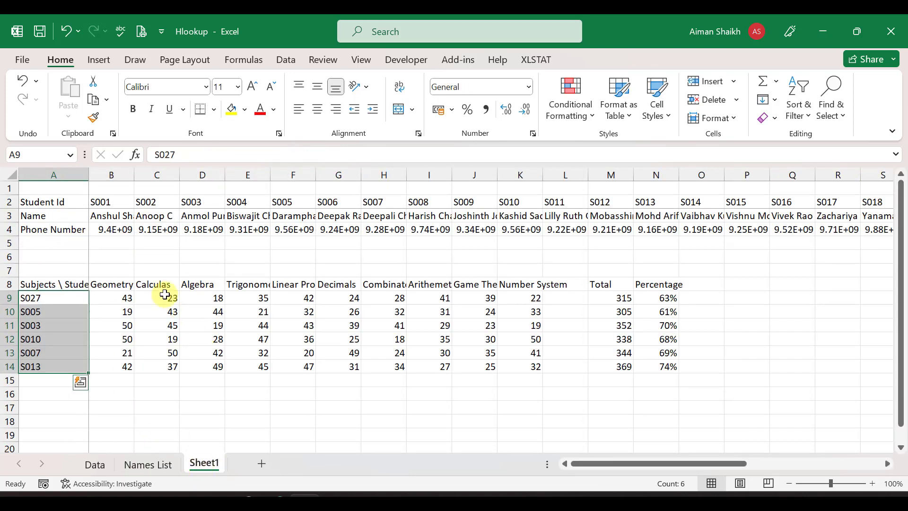
{"action": "left_click", "coordinate": [49, 356]}
{"action": "left_click_drag", "start_coordinate": [46, 354], "coordinate": [664, 352]}
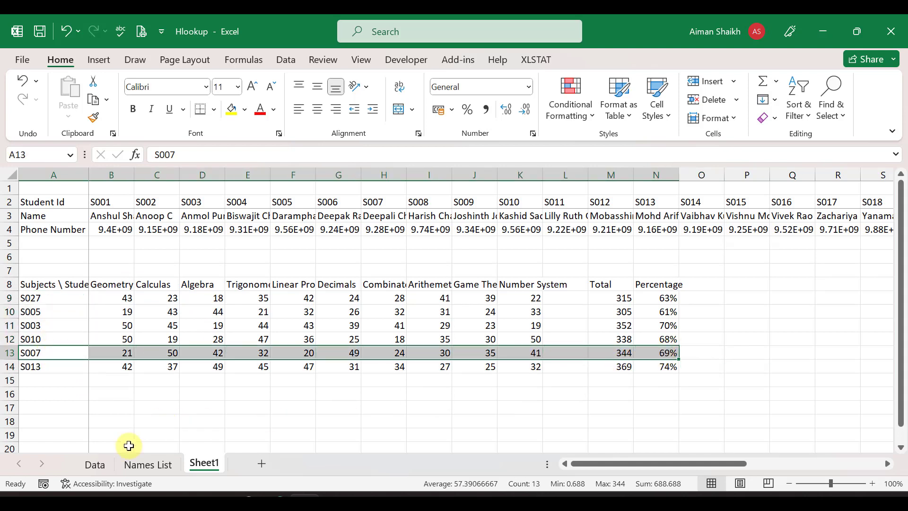
{"action": "left_click", "coordinate": [125, 466]}
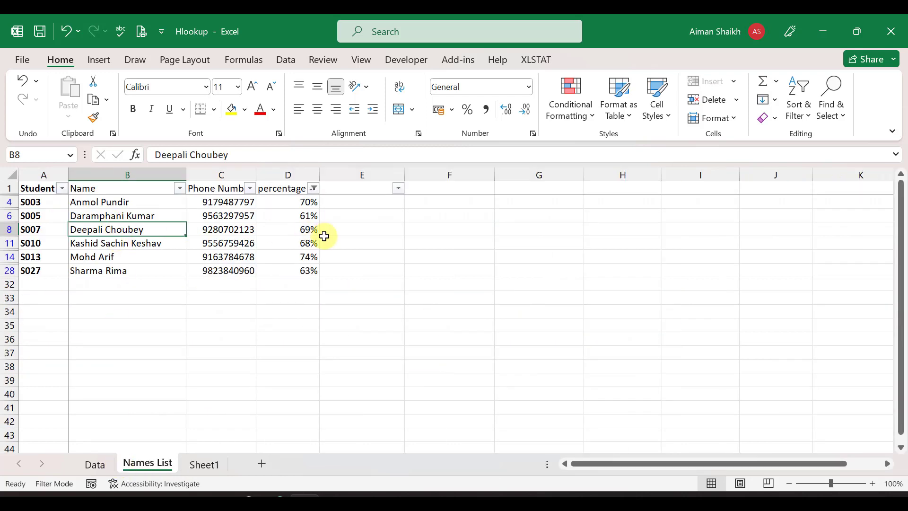
{"action": "left_click", "coordinate": [303, 232]}
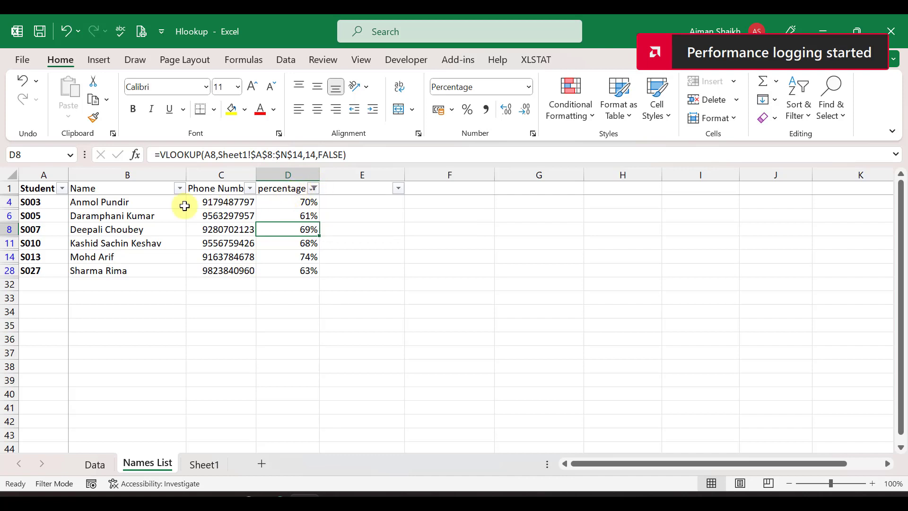
Review the lookup ID in A4 of Names List and the marks table starting at A8 on Sheet1
{"action": "left_click", "coordinate": [39, 202]}
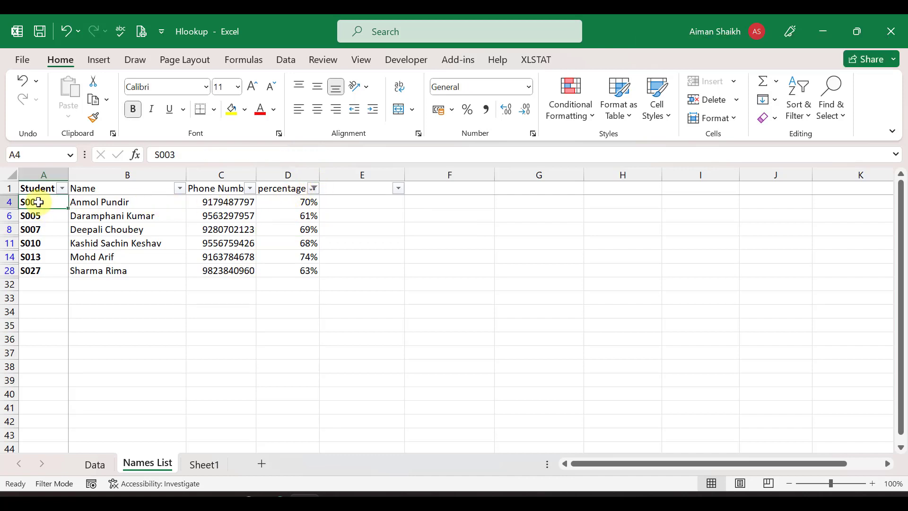
{"action": "left_click", "coordinate": [206, 465]}
{"action": "left_click", "coordinate": [42, 288]}
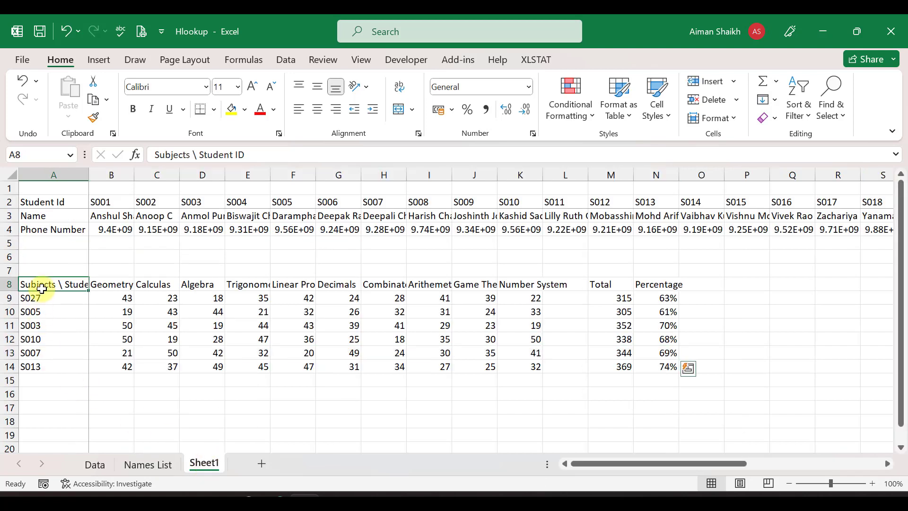
{"action": "left_click_drag", "start_coordinate": [41, 289], "coordinate": [630, 368]}
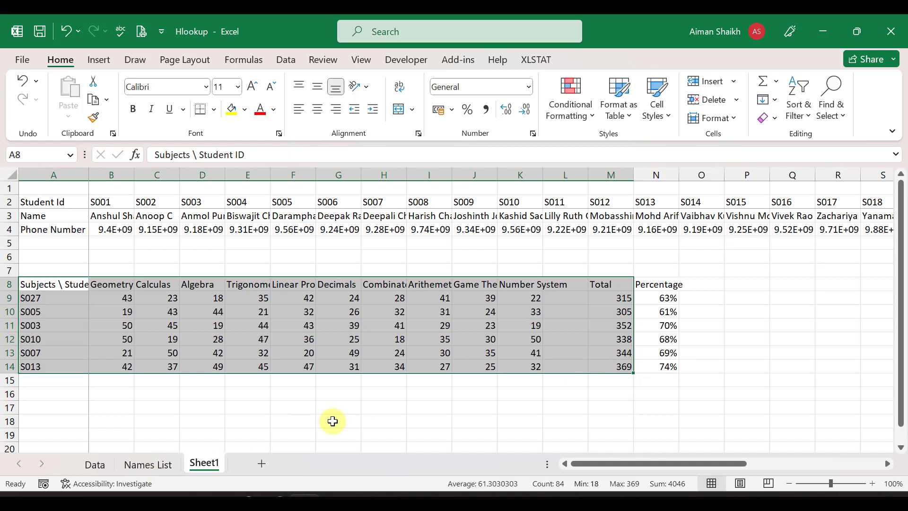
{"action": "left_click", "coordinate": [142, 463]}
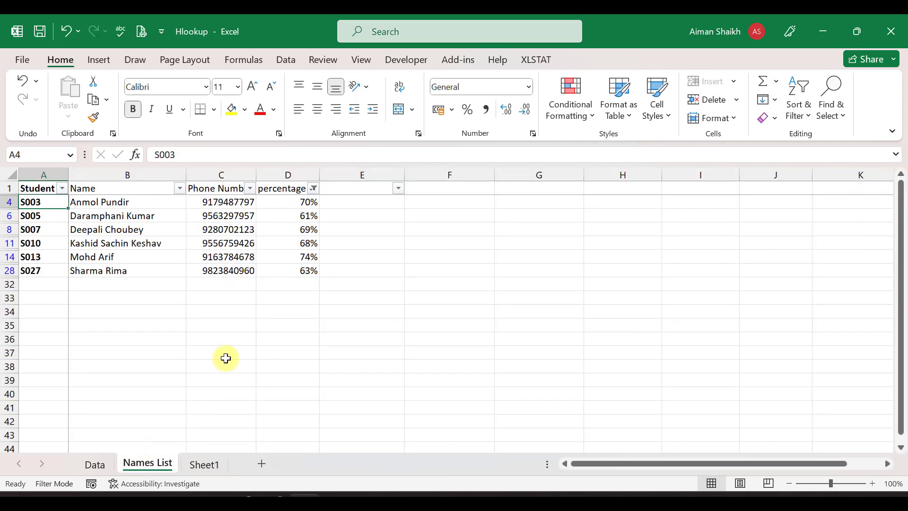
Show all rows of Names List again by selecting every value in the percentage filter
{"action": "left_click", "coordinate": [313, 188]}
{"action": "left_click", "coordinate": [179, 338]}
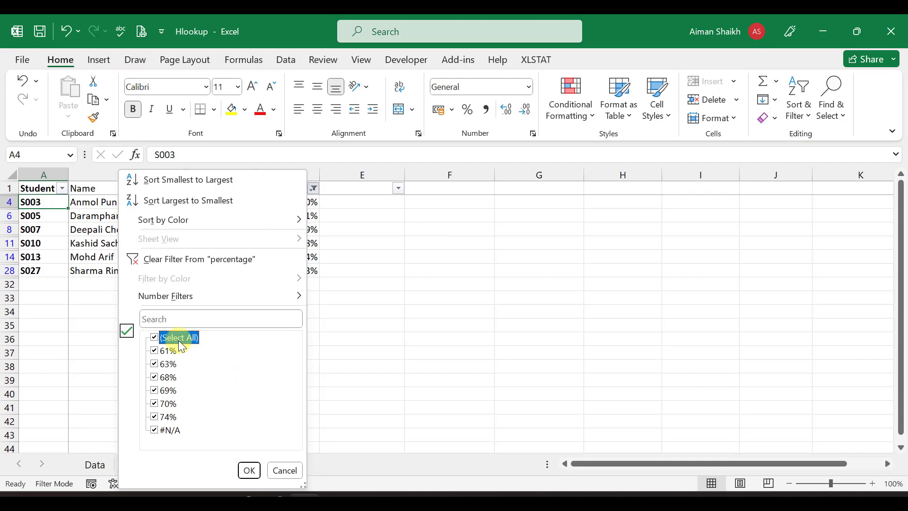
{"action": "key", "text": "Return"}
Delete the VLOOKUP formulas from the percentage column of Names List, from D2 down to the last student, keeping the header
{"action": "left_click", "coordinate": [282, 184]}
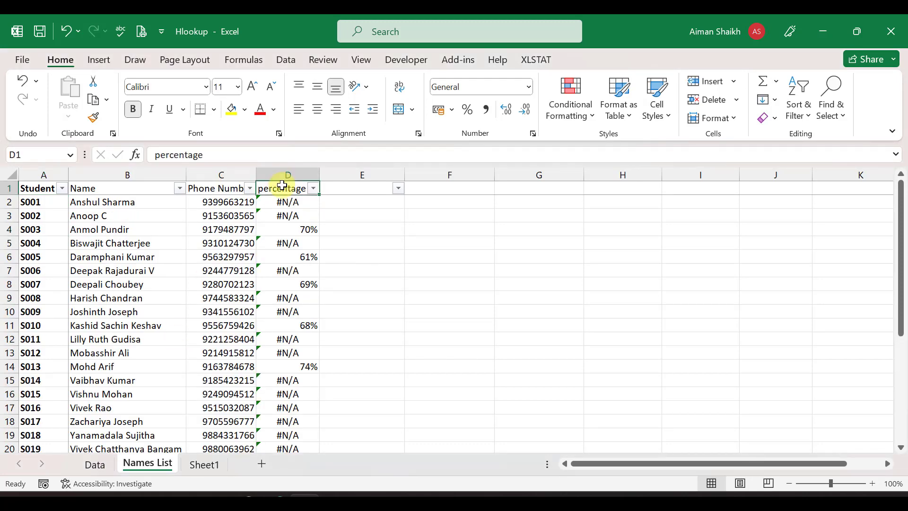
{"action": "key", "text": "Down"}
{"action": "key", "text": "ctrl+shift+Down"}
{"action": "key", "text": "Delete"}
{"action": "left_click", "coordinate": [282, 185]}
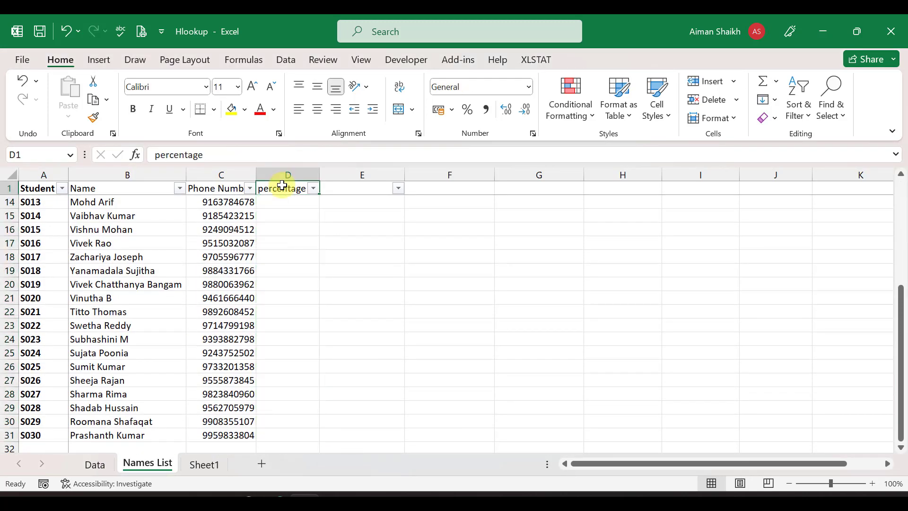
{"action": "scroll", "coordinate": [284, 187], "scroll_direction": "up", "scroll_amount": 4}
{"action": "left_click", "coordinate": [285, 204]}
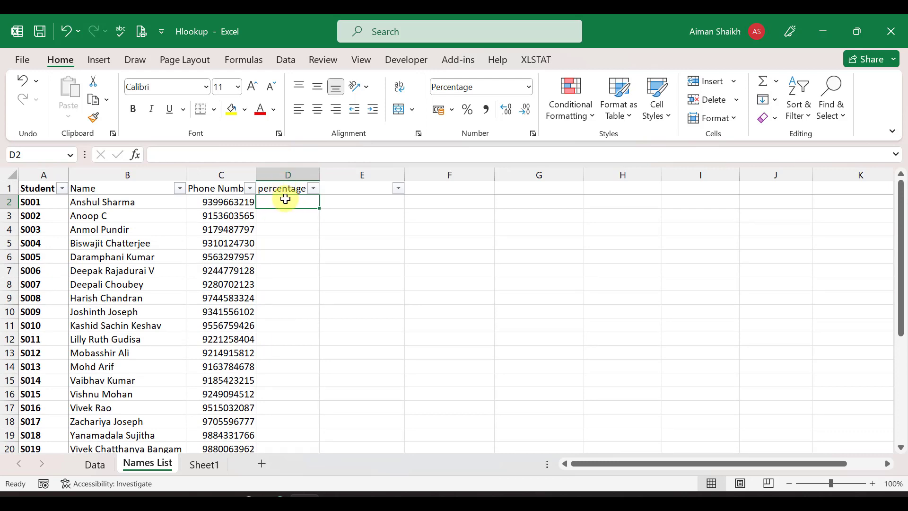
Examine the cleared percentage cells in Names List and the Percentage row A15:G15 on the Data sheet
{"action": "left_click_drag", "start_coordinate": [286, 202], "coordinate": [294, 449]}
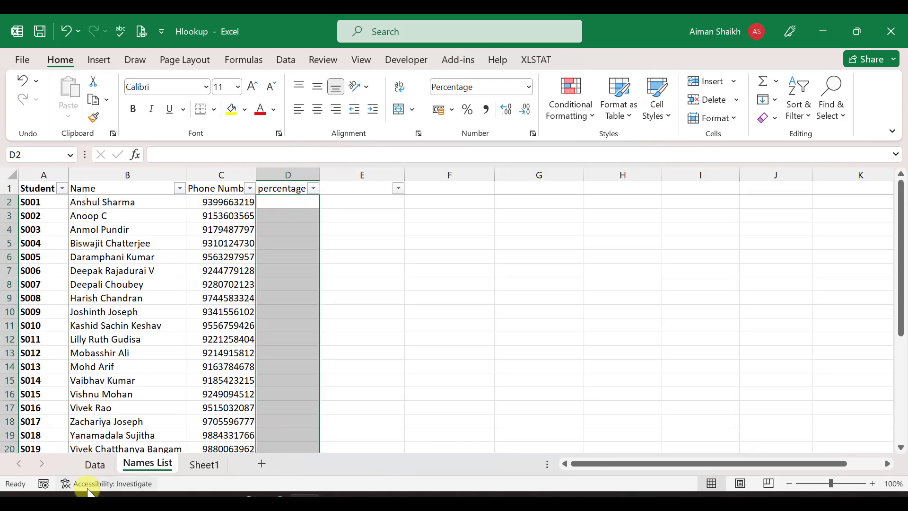
{"action": "left_click", "coordinate": [97, 463]}
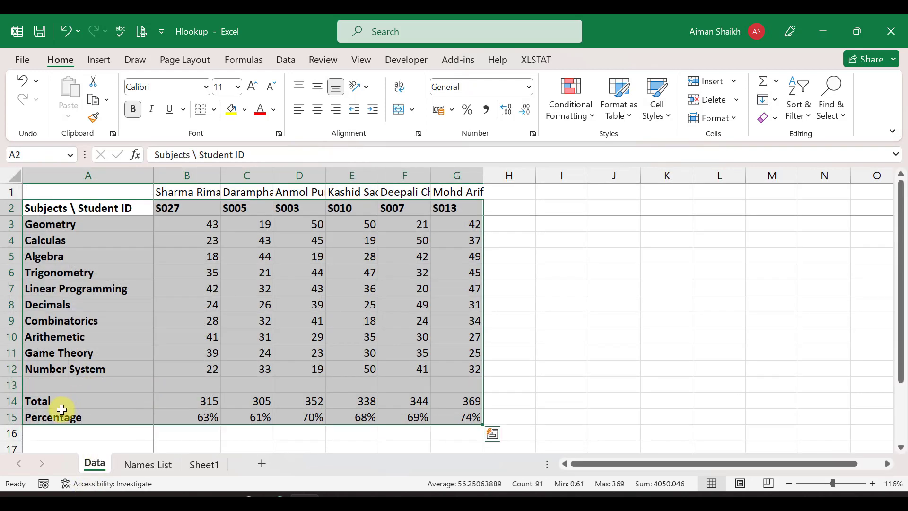
{"action": "left_click_drag", "start_coordinate": [65, 413], "coordinate": [459, 420]}
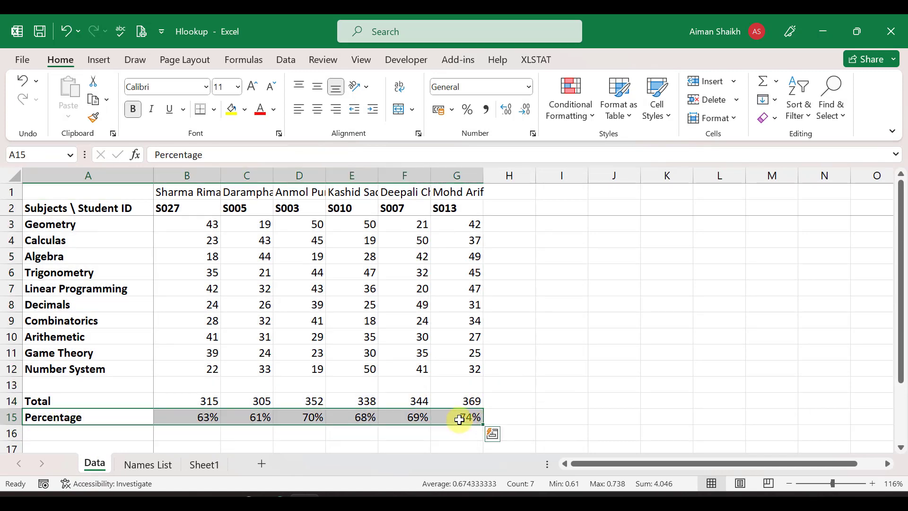
{"action": "left_click", "coordinate": [157, 468]}
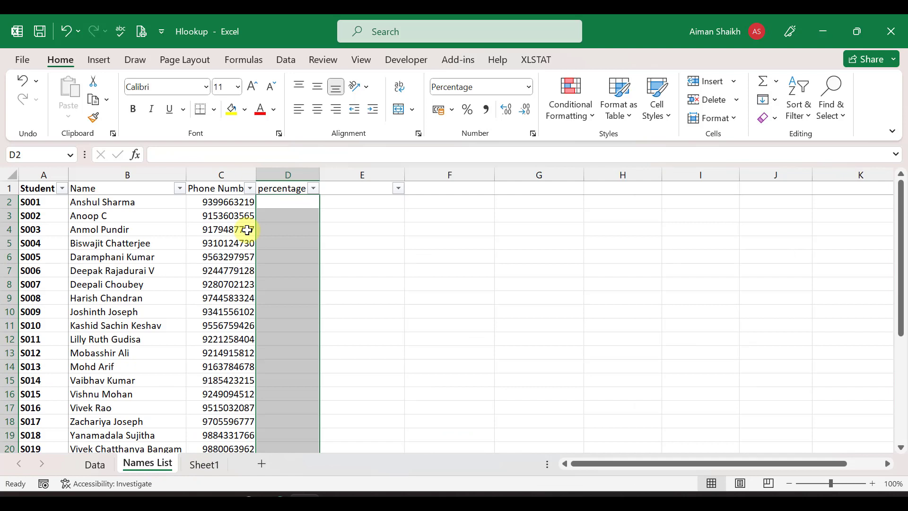
Start an XLOOKUP formula in cell D2 of Names List with A2 as the lookup value
{"action": "left_click", "coordinate": [273, 188]}
{"action": "key", "text": "F2"}
{"action": "key", "text": "Return"}
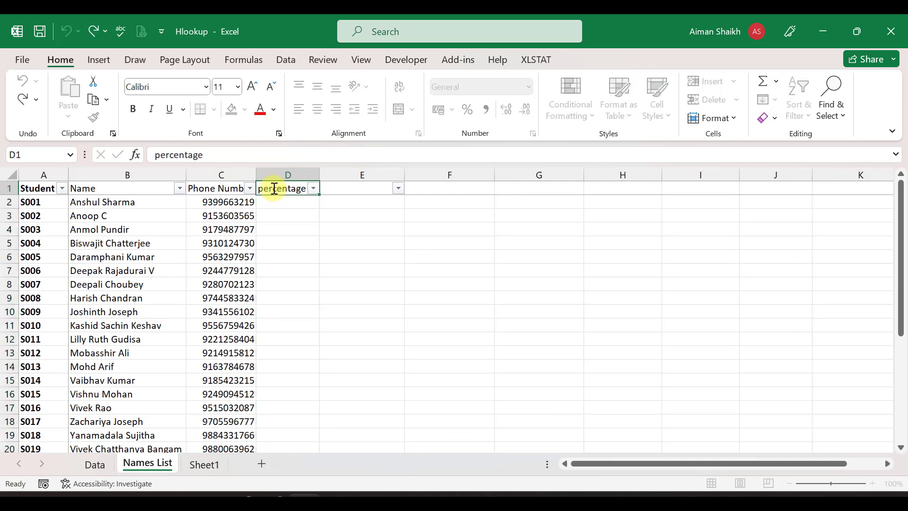
{"action": "type", "text": "="}
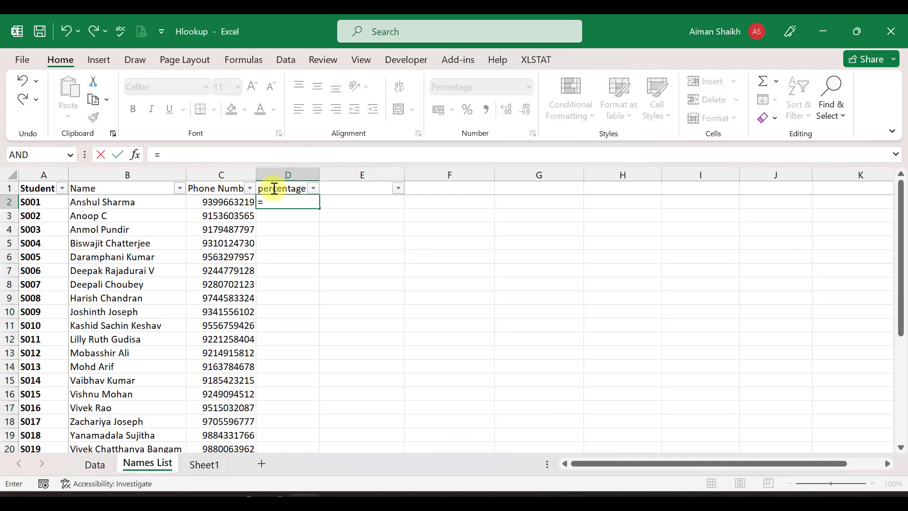
{"action": "type", "text": "xlo"}
{"action": "key", "text": "Tab"}
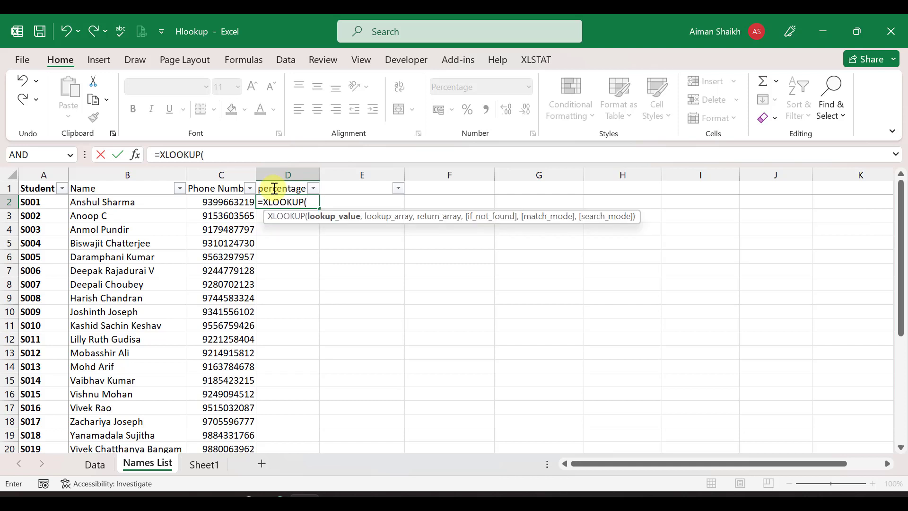
{"action": "key", "text": "Left"}
{"action": "key", "text": "Left"}
{"action": "key", "text": "Left"}
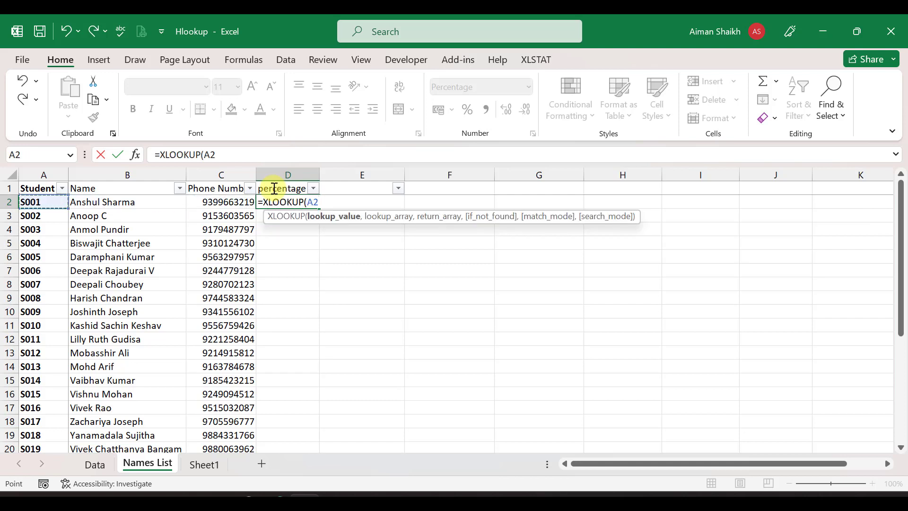
{"action": "type", "text": ","}
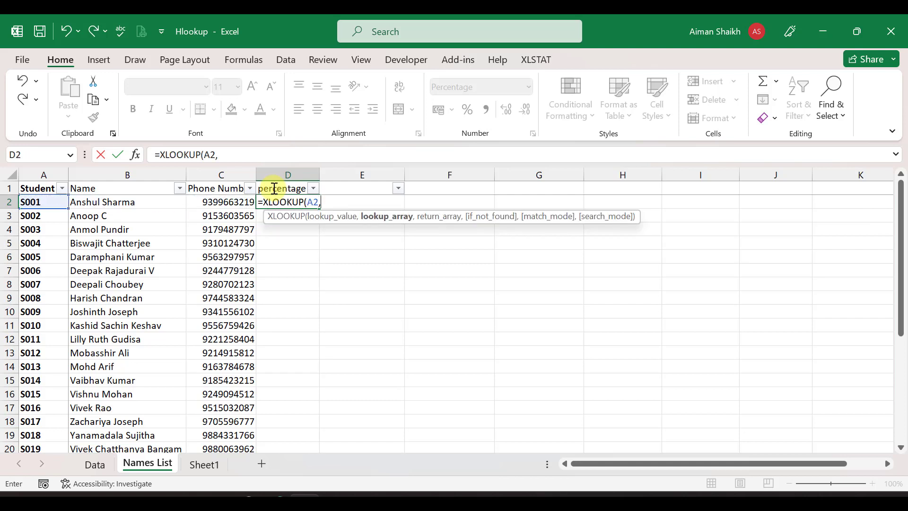
Set the XLOOKUP lookup array to Data!$B$2:$G$2 and the return array to Data!$B$15:$G$15, both as absolute references
{"action": "left_click", "coordinate": [93, 464]}
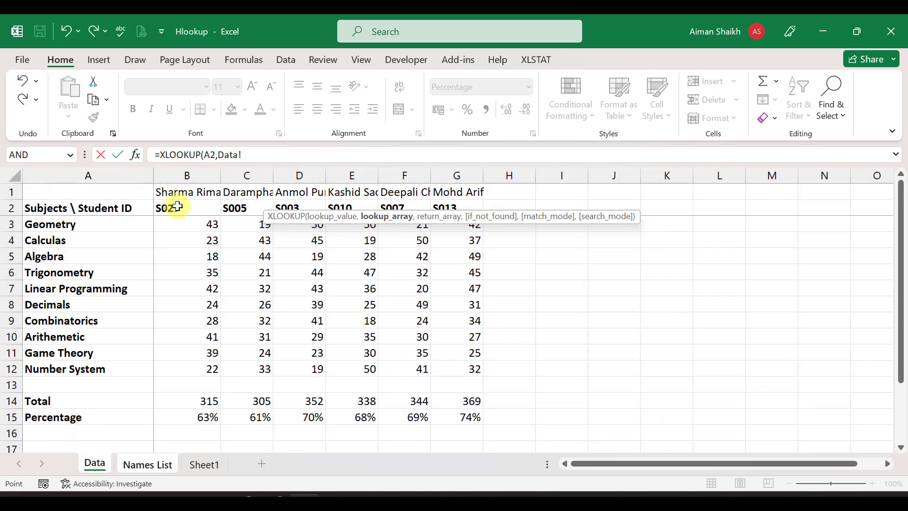
{"action": "left_click_drag", "start_coordinate": [178, 207], "coordinate": [455, 213]}
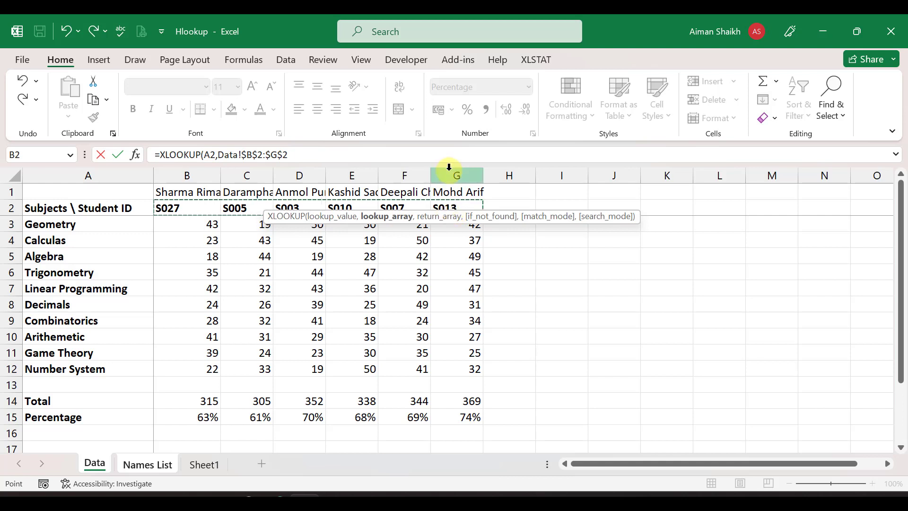
{"action": "type", "text": ","}
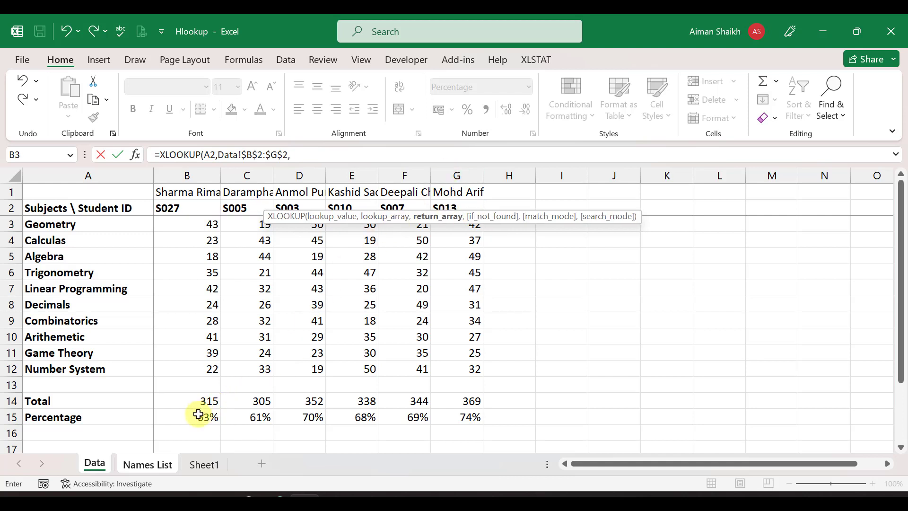
{"action": "left_click_drag", "start_coordinate": [190, 418], "coordinate": [465, 420]}
{"action": "key", "text": "F4"}
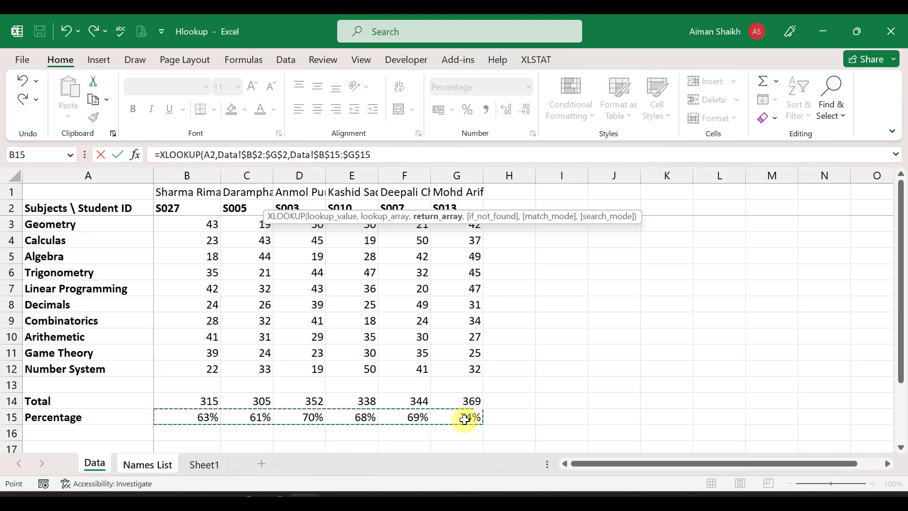
Commit the XLOOKUP formula in D2 of Names List and fill it down the percentage column to D31
{"action": "key", "text": "Return"}
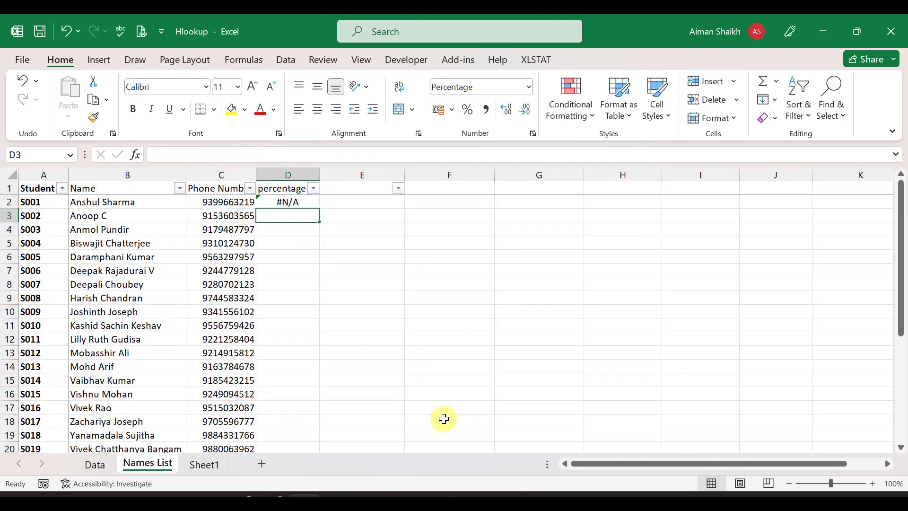
{"action": "left_click", "coordinate": [230, 255]}
{"action": "key", "text": "ctrl+Down"}
{"action": "key", "text": "Right"}
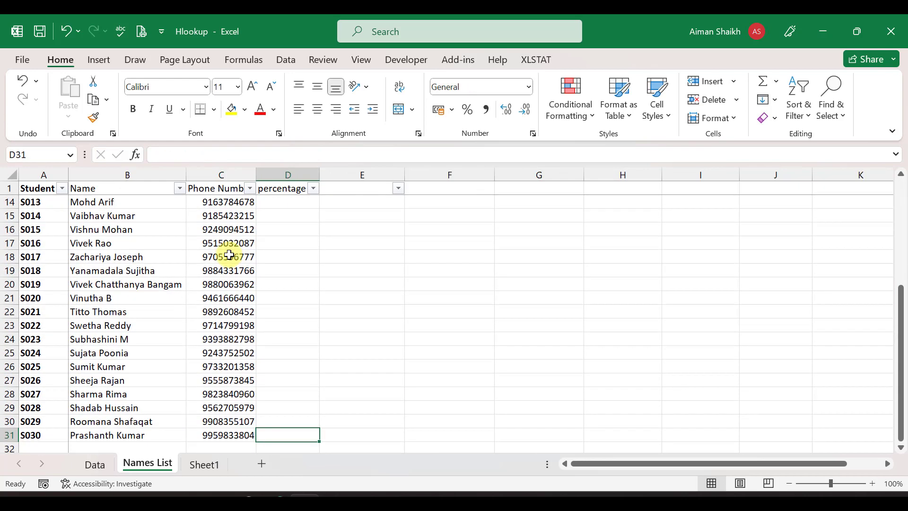
{"action": "key", "text": "ctrl+shift+Up"}
{"action": "key", "text": "ctrl+d"}
{"action": "key", "text": "ctrl+Up"}
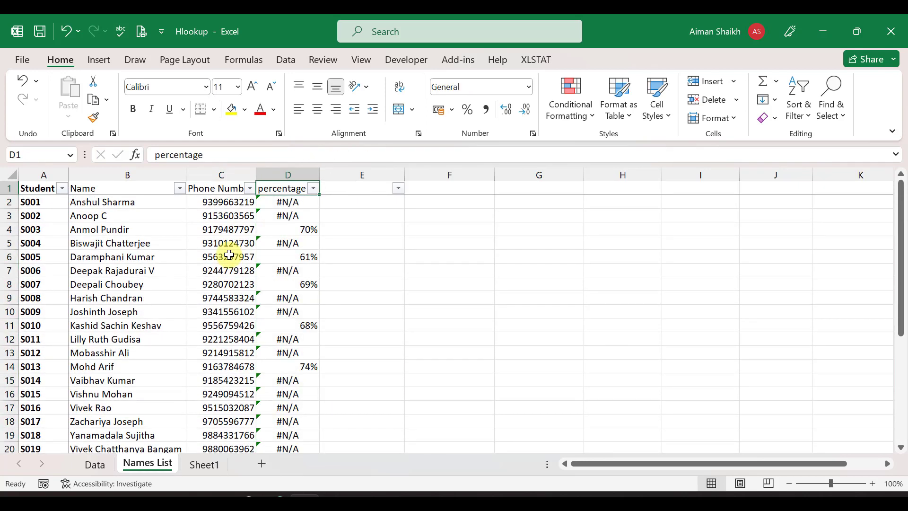
Filter the percentage column of Names List to exclude the #N/A rows
{"action": "key", "text": "alt+Down"}
{"action": "key", "text": "Down"}
{"action": "key", "text": "Down"}
{"action": "key", "text": "Down"}
{"action": "key", "text": "Up"}
{"action": "key", "text": "Up"}
{"action": "key", "text": "Up"}
{"action": "key", "text": "Up"}
{"action": "key", "text": "Up"}
{"action": "key", "text": "Up"}
{"action": "key", "text": "Up"}
{"action": "key", "text": "Up"}
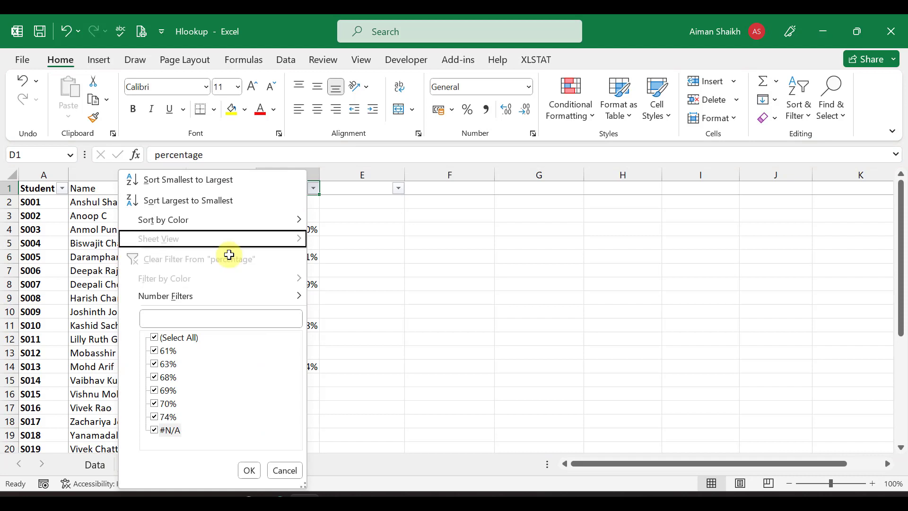
{"action": "key", "text": "Down"}
{"action": "key", "text": "space"}
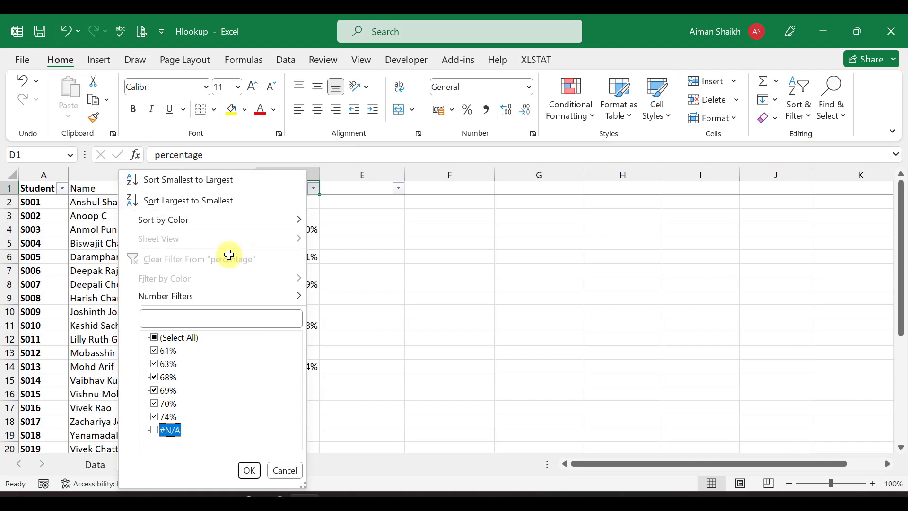
{"action": "key", "text": "Return"}
Examine the XLOOKUP percentages of the students left in the filtered Names List
{"action": "key", "text": "Down"}
{"action": "key", "text": "ctrl+shift+Down"}
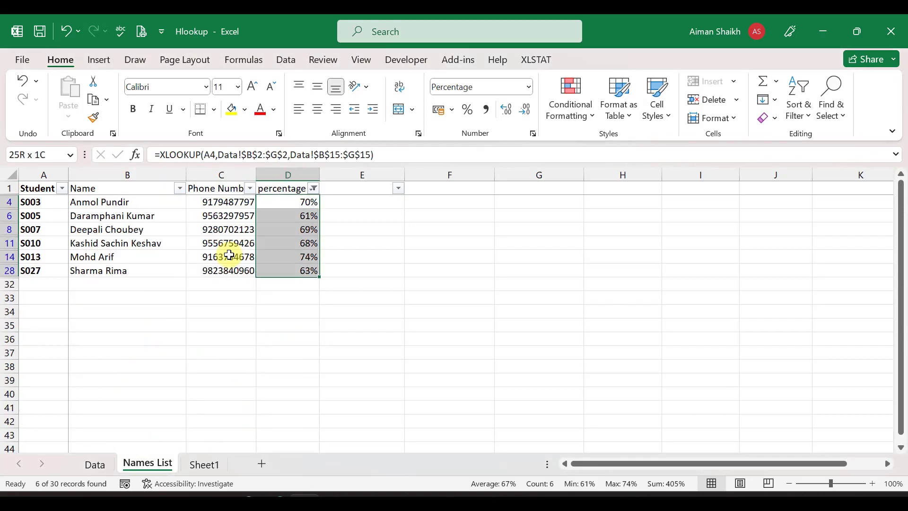
{"action": "key", "text": "ctrl+Up"}
{"action": "key", "text": "Down"}
{"action": "key", "text": "Down"}
{"action": "key", "text": "Down"}
{"action": "key", "text": "Down"}
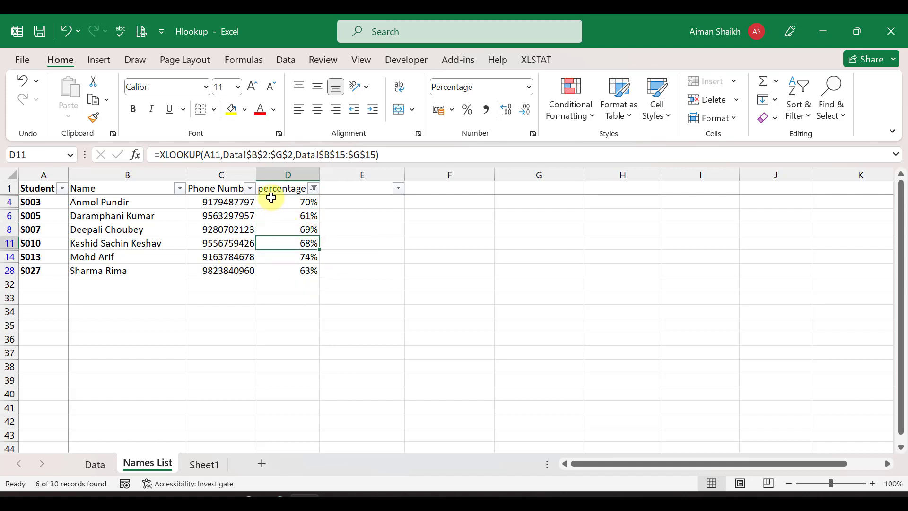
{"action": "left_click_drag", "start_coordinate": [282, 187], "coordinate": [292, 269]}
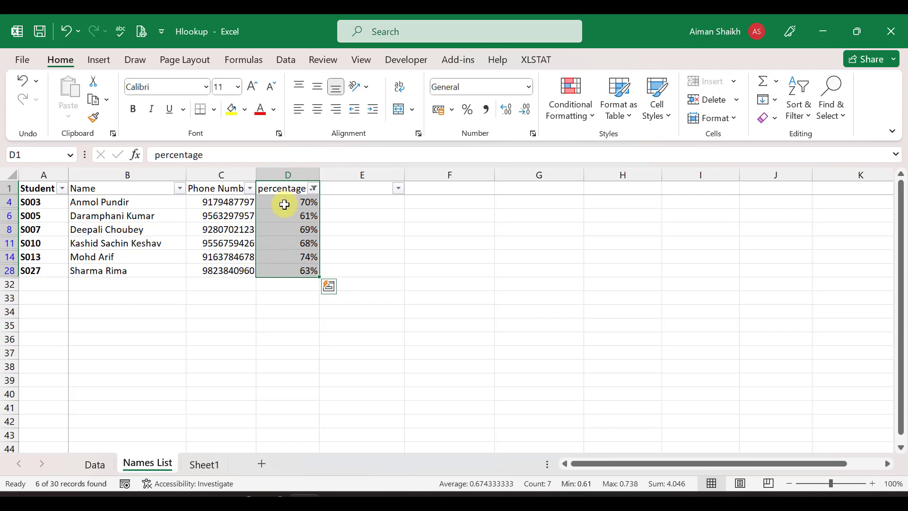
{"action": "left_click", "coordinate": [282, 187]}
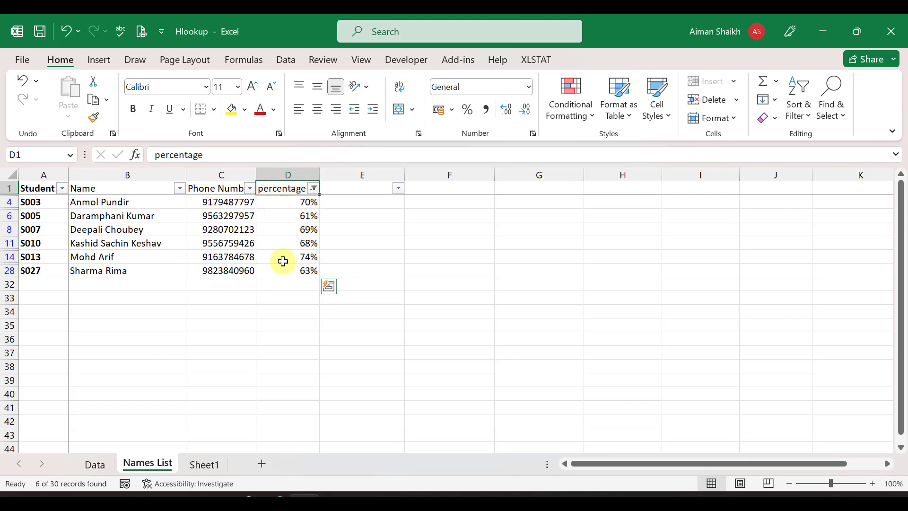
{"action": "left_click", "coordinate": [280, 302], "text": "shift"}
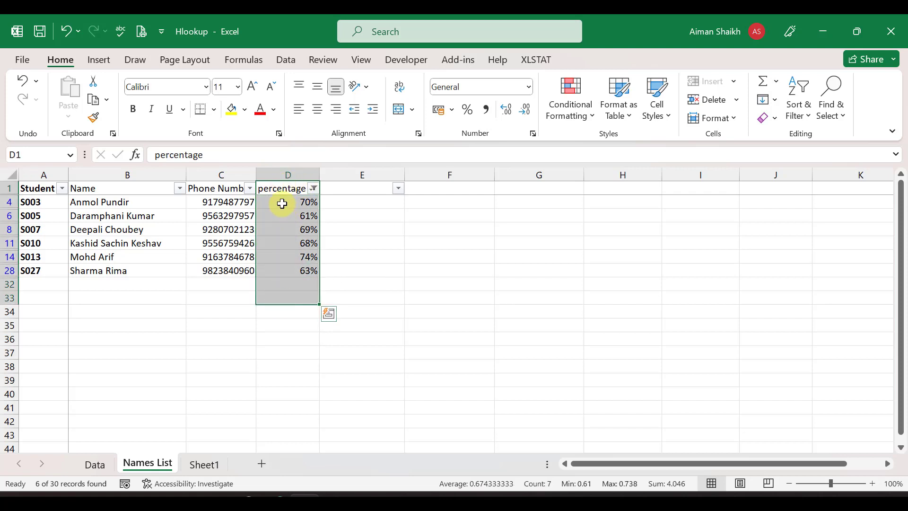
{"action": "left_click_drag", "start_coordinate": [282, 204], "coordinate": [292, 267]}
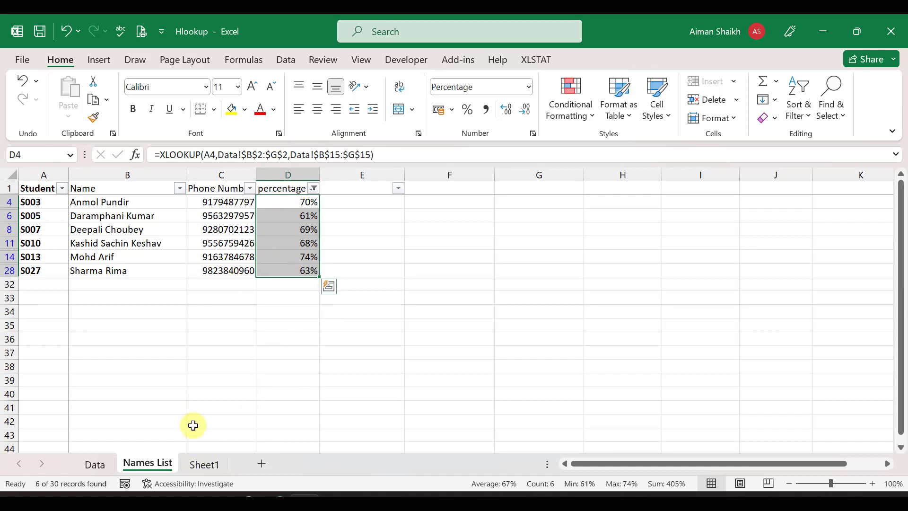
Compare the transposed table A8:N14 on Sheet1 with the original table A2:G15 on Data and the XLOOKUP formula in Names List
{"action": "left_click", "coordinate": [200, 466]}
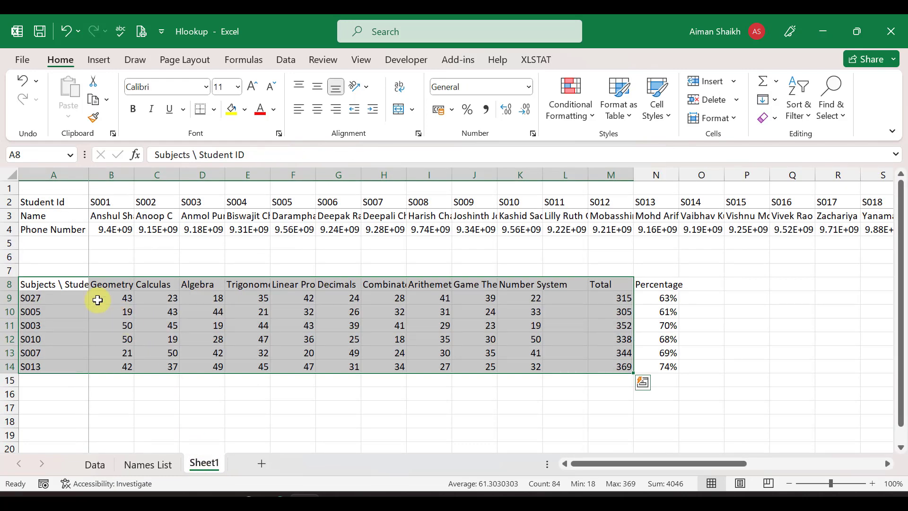
{"action": "left_click_drag", "start_coordinate": [70, 286], "coordinate": [659, 366]}
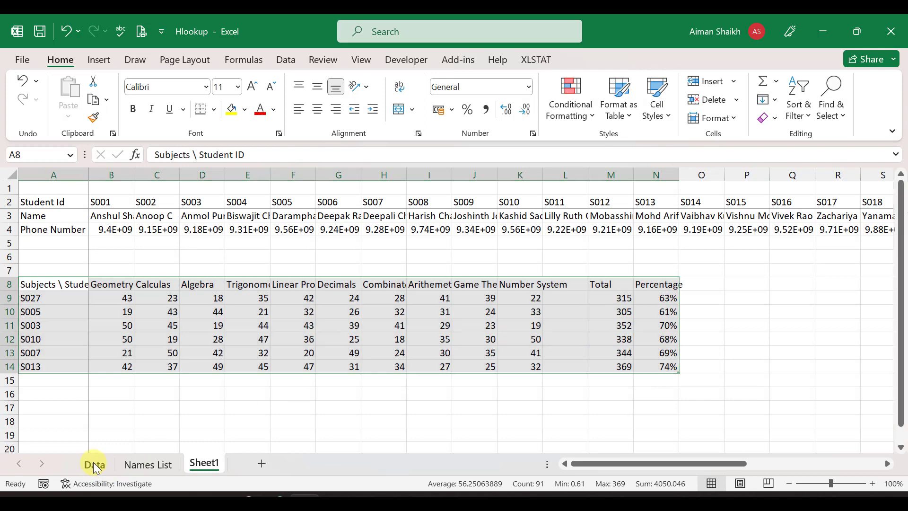
{"action": "left_click", "coordinate": [94, 464]}
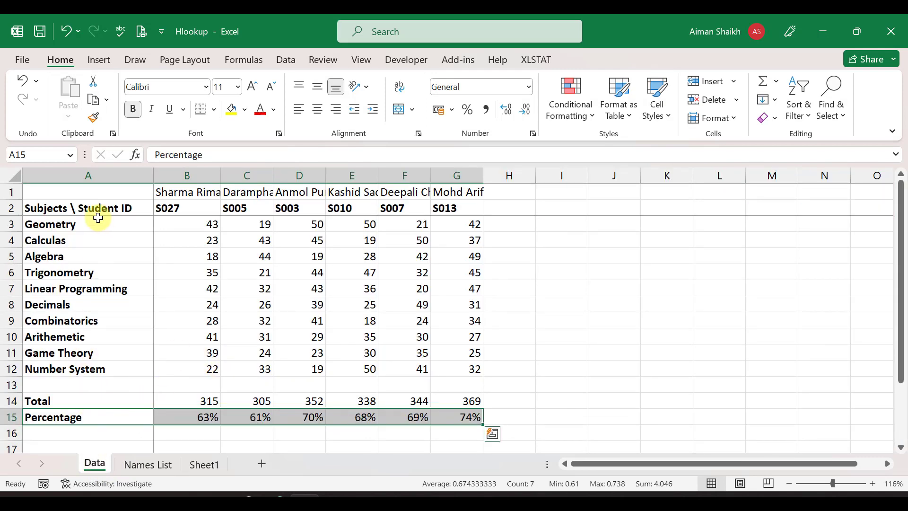
{"action": "left_click_drag", "start_coordinate": [72, 206], "coordinate": [466, 417]}
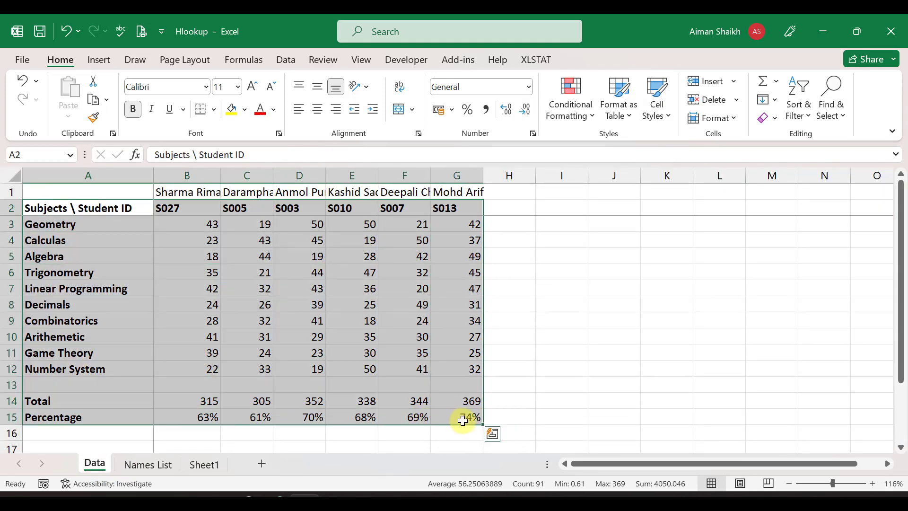
{"action": "left_click", "coordinate": [156, 468]}
{"action": "left_click", "coordinate": [275, 218]}
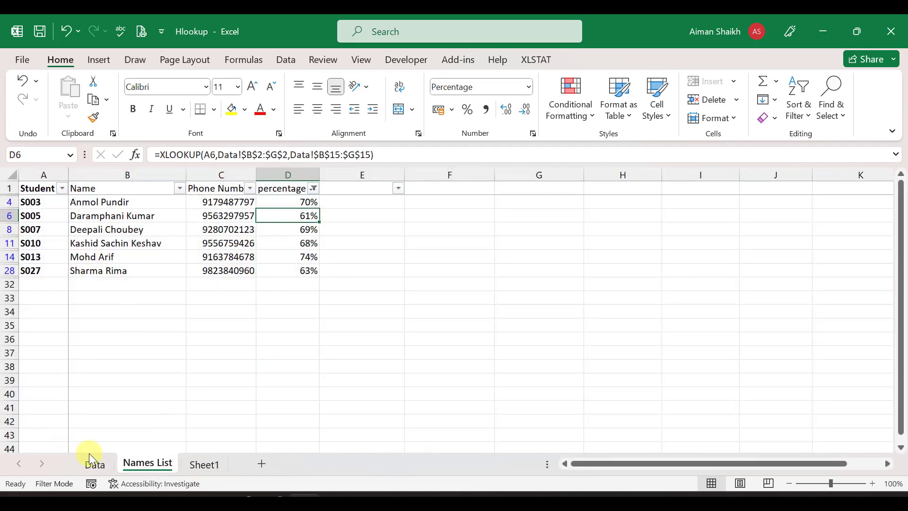
Clear the student names from B1:G1 on the Data sheet
{"action": "left_click", "coordinate": [99, 466]}
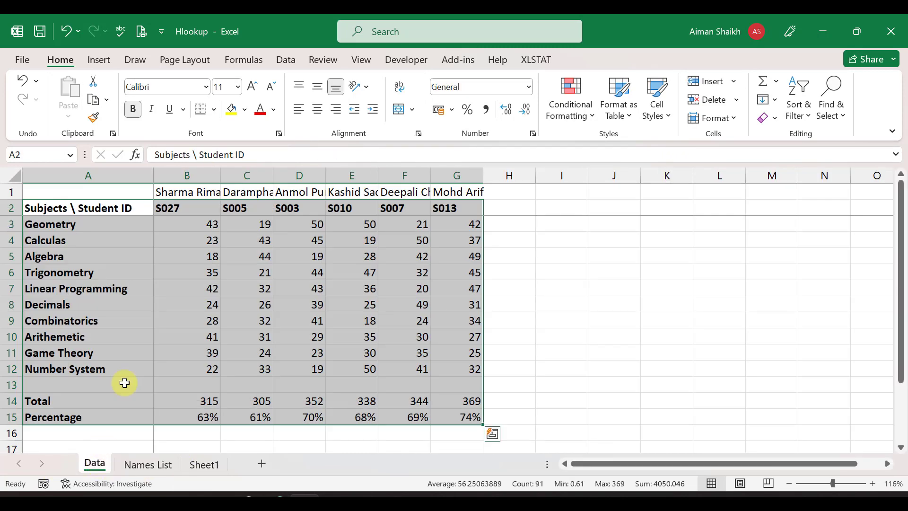
{"action": "left_click", "coordinate": [178, 193]}
{"action": "key", "text": "BackSpace"}
{"action": "key", "text": "Return"}
{"action": "key", "text": "Up"}
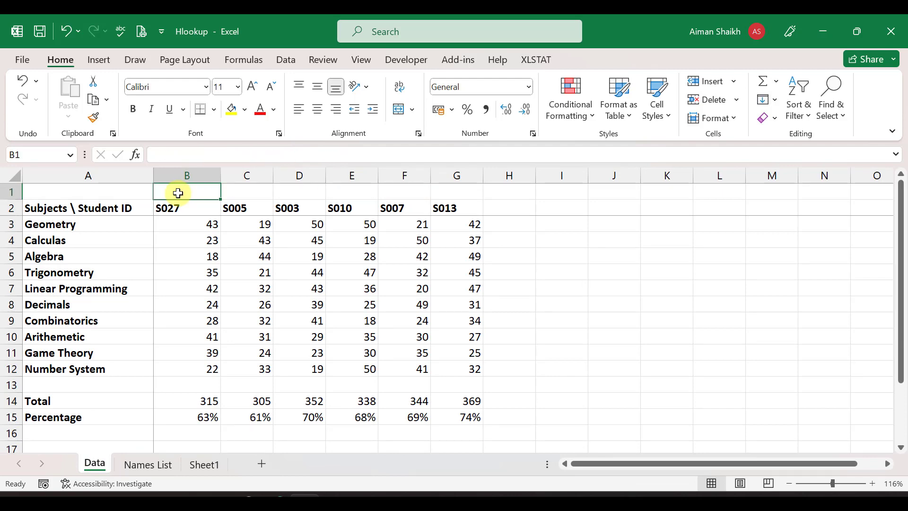
Clear the percentage filter in Names List and review the Student Id, Name and Phone Number columns
{"action": "key", "text": "ctrl+Page_Down"}
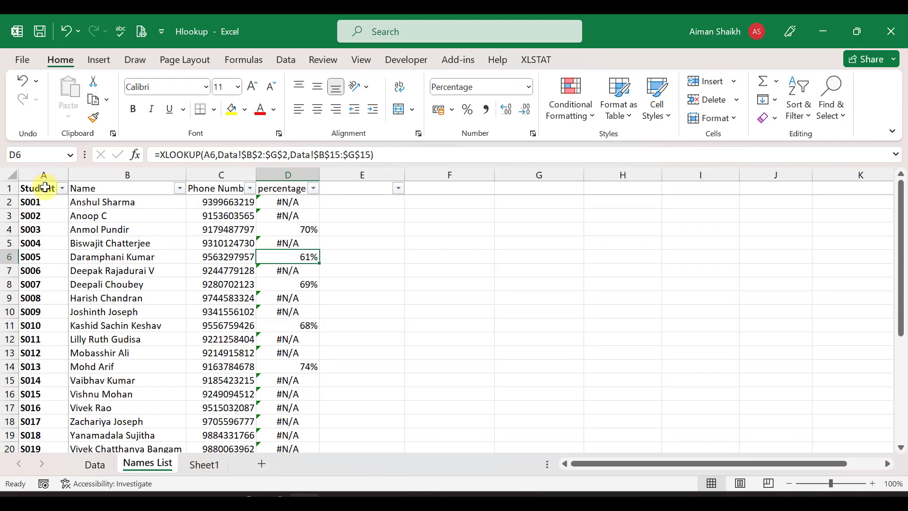
{"action": "left_click", "coordinate": [45, 188]}
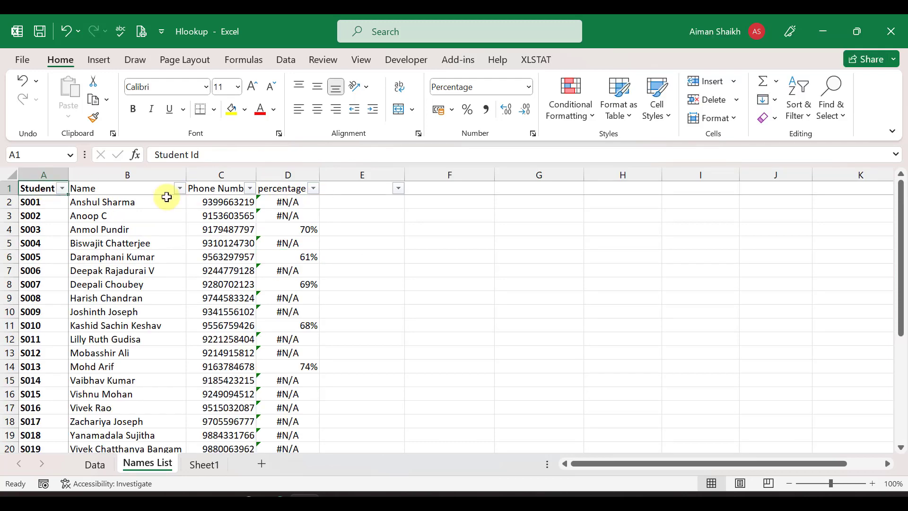
{"action": "left_click_drag", "start_coordinate": [167, 197], "coordinate": [232, 422]}
Start an XLOOKUP formula in cell B1 of the Data sheet with B2 as the lookup value
{"action": "left_click", "coordinate": [87, 467]}
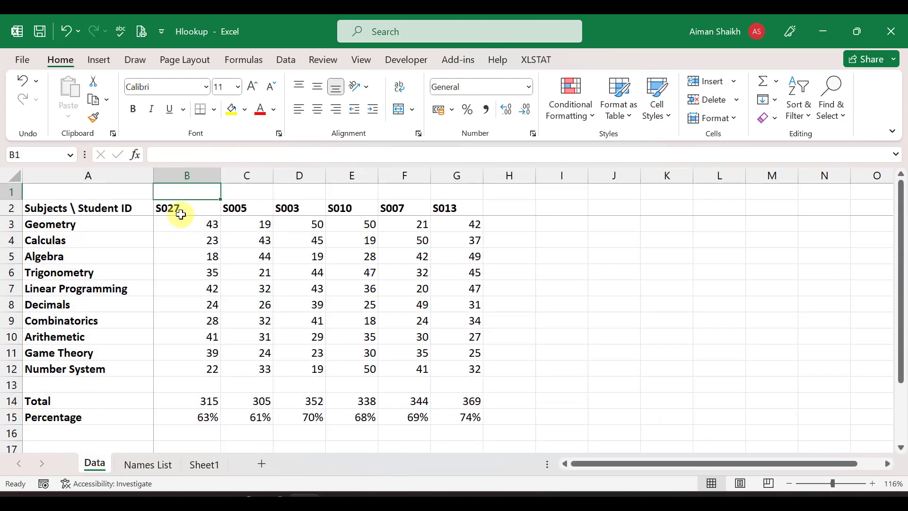
{"action": "type", "text": "="}
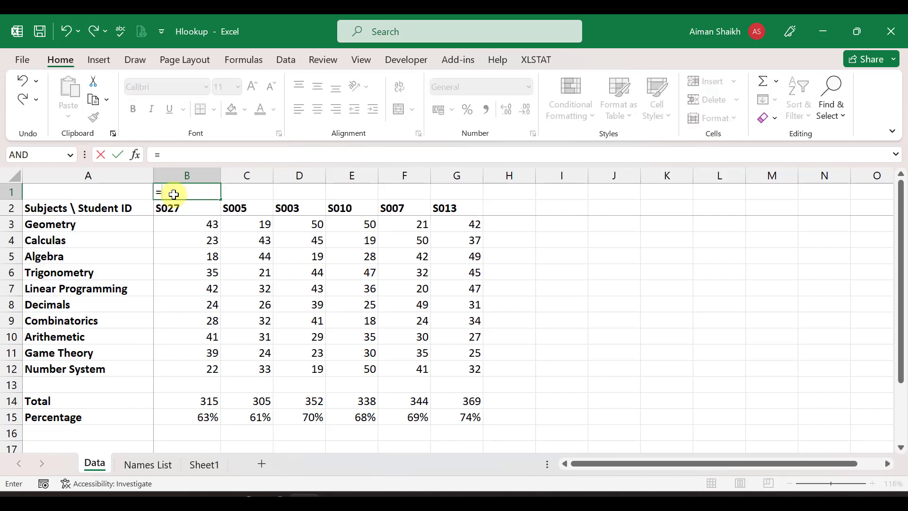
{"action": "type", "text": "XLOOKUP("}
{"action": "key", "text": "Down"}
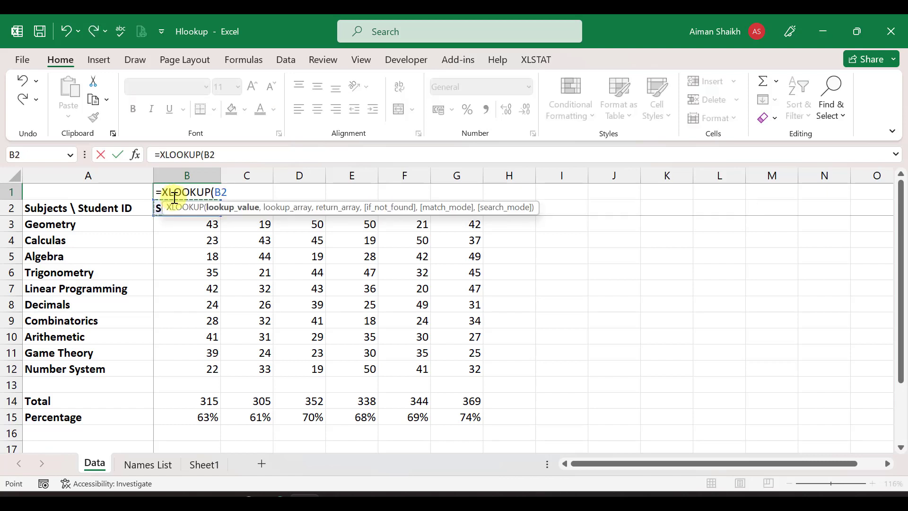
{"action": "type", "text": ","}
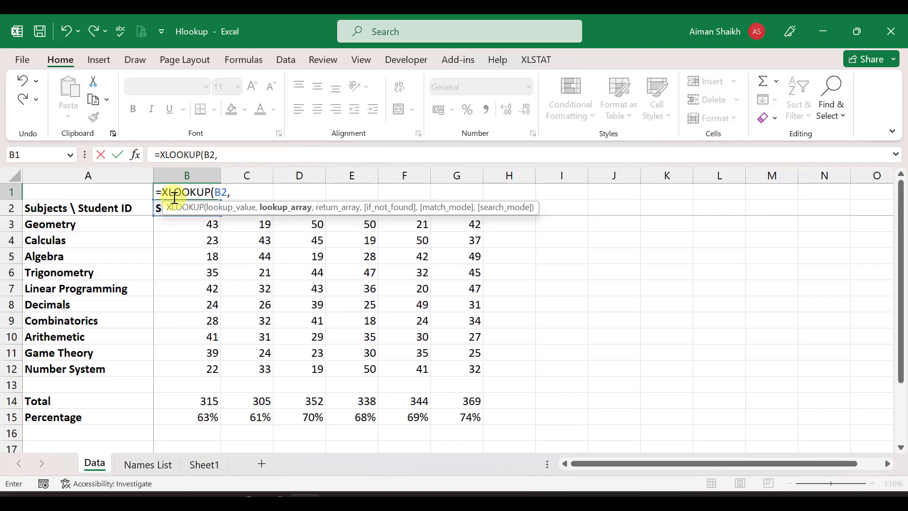
Complete the XLOOKUP with lookup array 'Names List'!$A$1:$A$31 and return array 'Names List'!$B$1:$B$31, both as absolute references
{"action": "left_click", "coordinate": [149, 464]}
{"action": "left_click", "coordinate": [37, 187]}
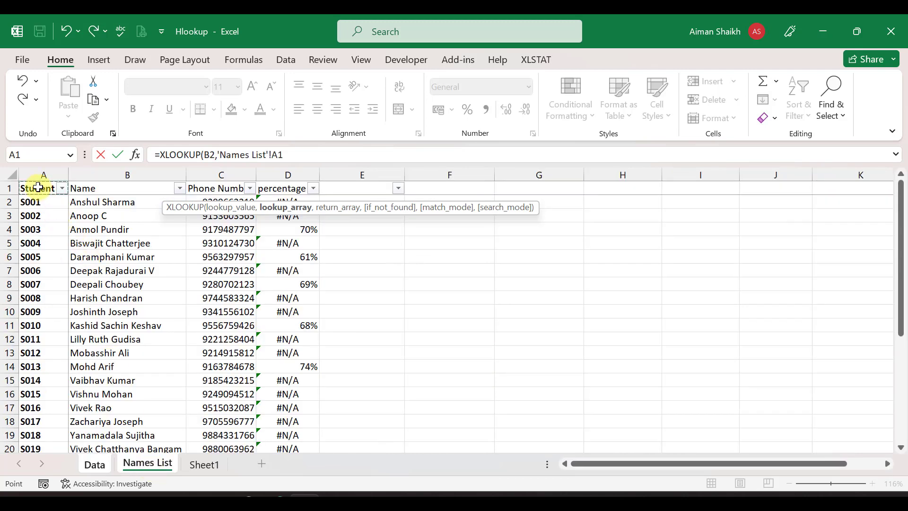
{"action": "key", "text": "ctrl+shift+Down"}
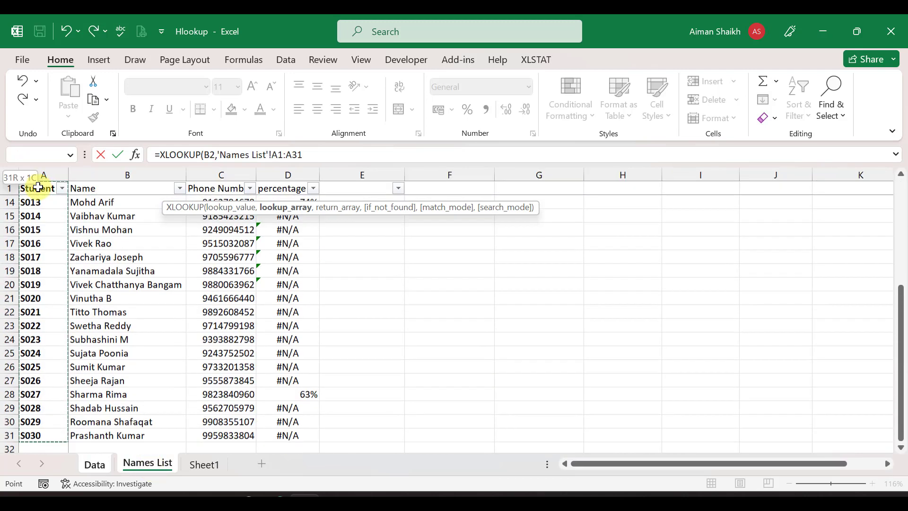
{"action": "key", "text": "F4"}
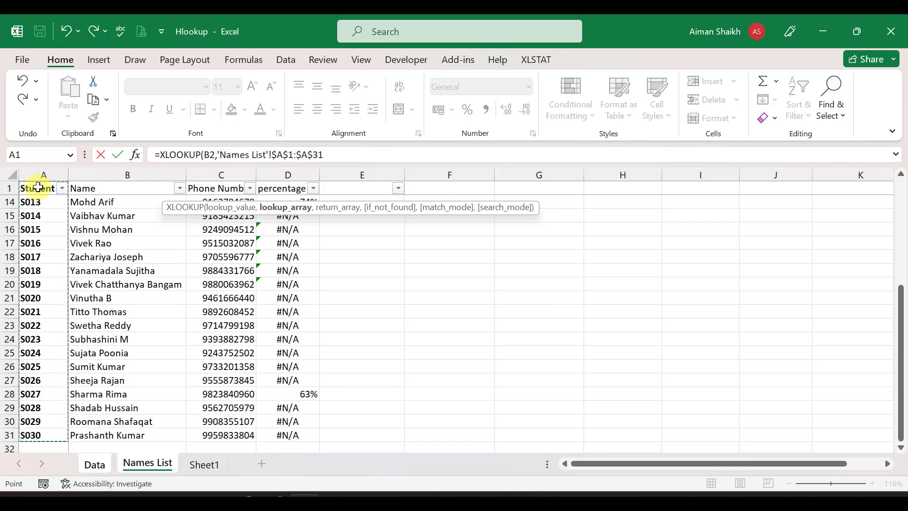
{"action": "type", "text": ","}
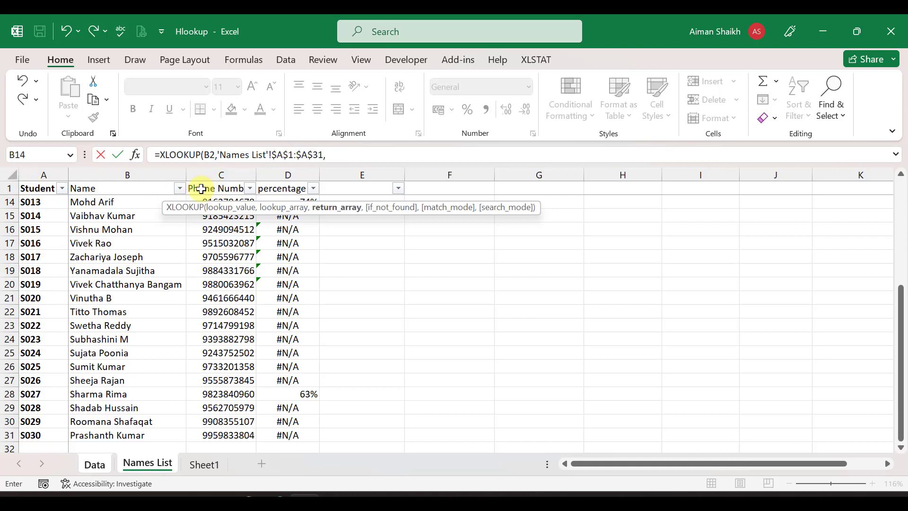
{"action": "left_click", "coordinate": [146, 184]}
{"action": "key", "text": "ctrl+shift+Down"}
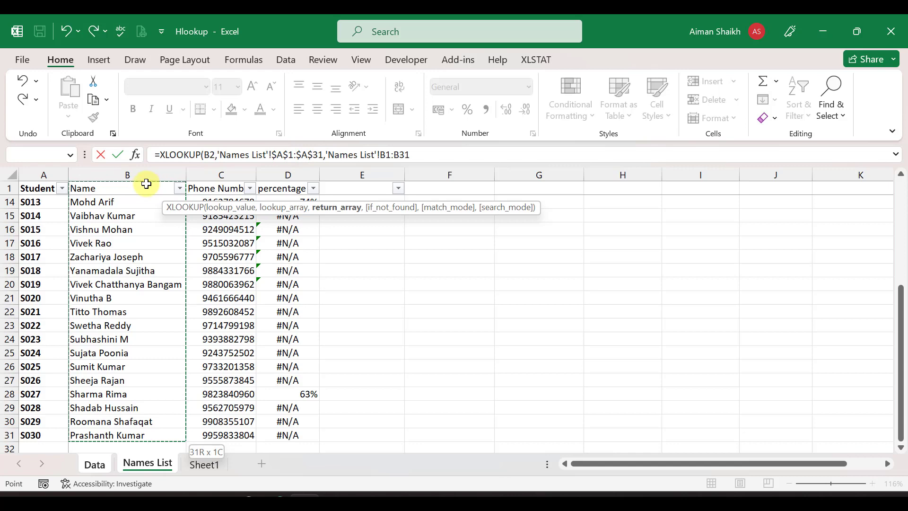
{"action": "key", "text": "F4"}
{"action": "key", "text": "Return"}
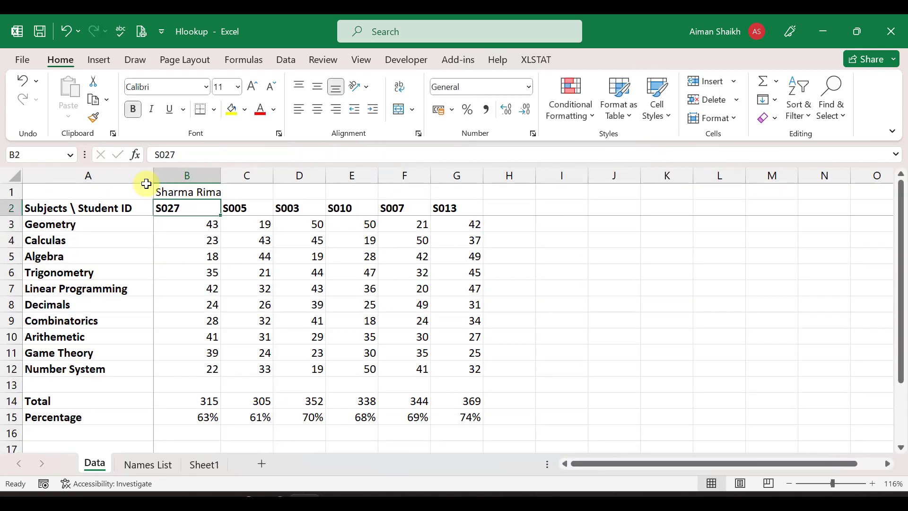
Fill the XLOOKUP formula from B1 across to G1 on the Data sheet
{"action": "key", "text": "Up"}
{"action": "key", "text": "shift+Right"}
{"action": "key", "text": "shift+Right"}
{"action": "key", "text": "shift+Right"}
{"action": "key", "text": "shift+Right"}
{"action": "key", "text": "shift+Right"}
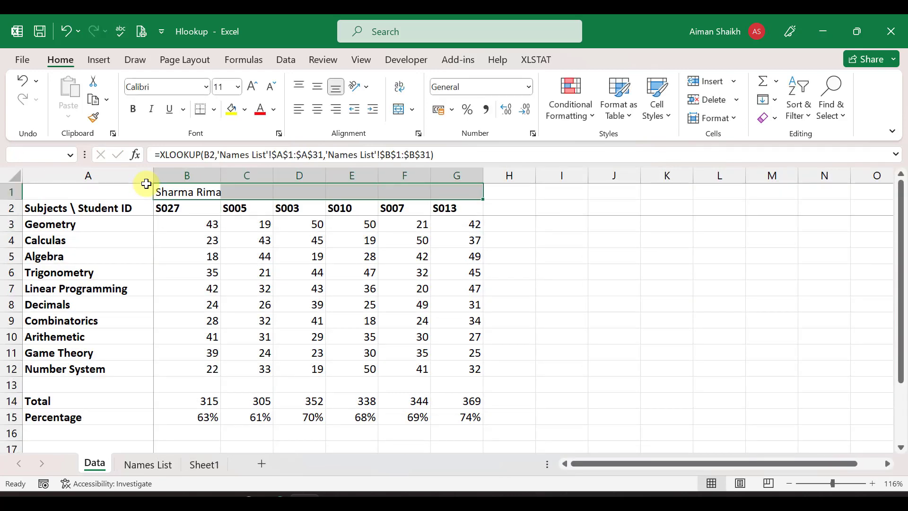
{"action": "key", "text": "ctrl+r"}
Check the copied XLOOKUP formulas across B1:G1 on Data, and return to the Names List sheet
{"action": "key", "text": "Right"}
{"action": "key", "text": "Right"}
{"action": "key", "text": "Right"}
{"action": "key", "text": "Right"}
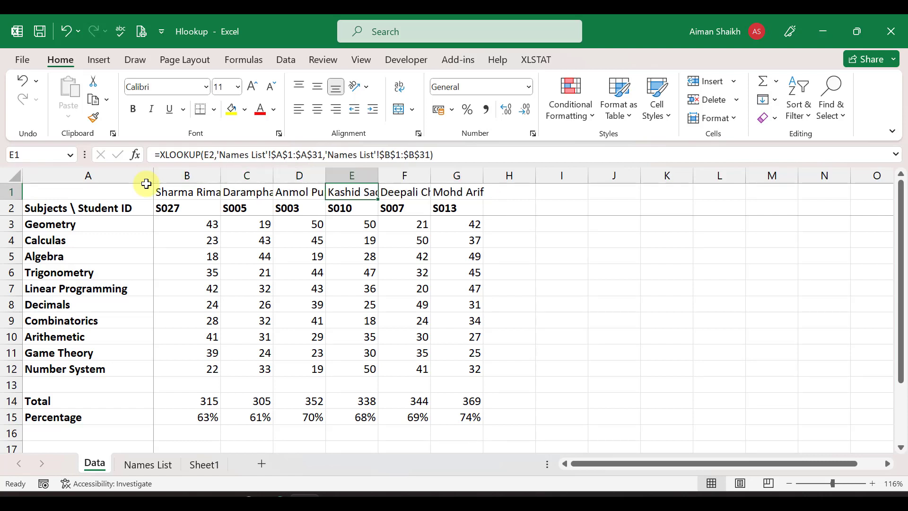
{"action": "key", "text": "Right"}
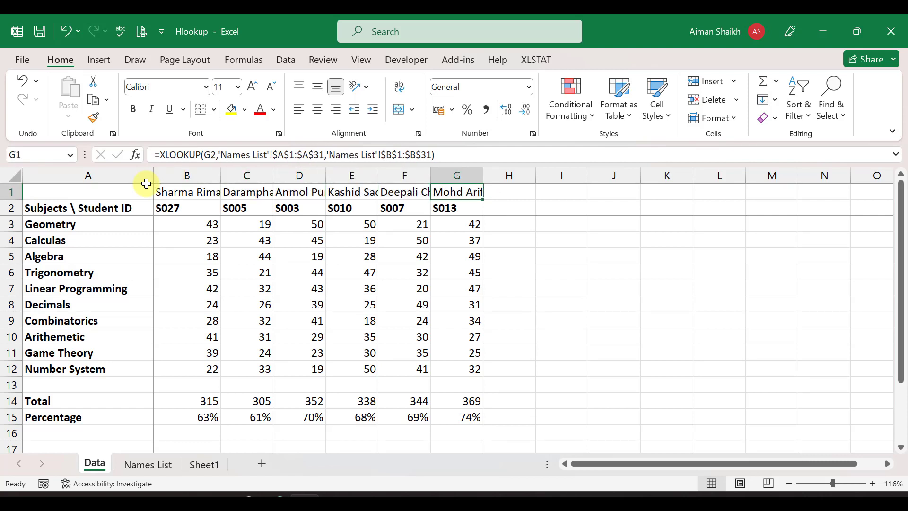
{"action": "key", "text": "Left"}
{"action": "key", "text": "Left"}
{"action": "key", "text": "Left"}
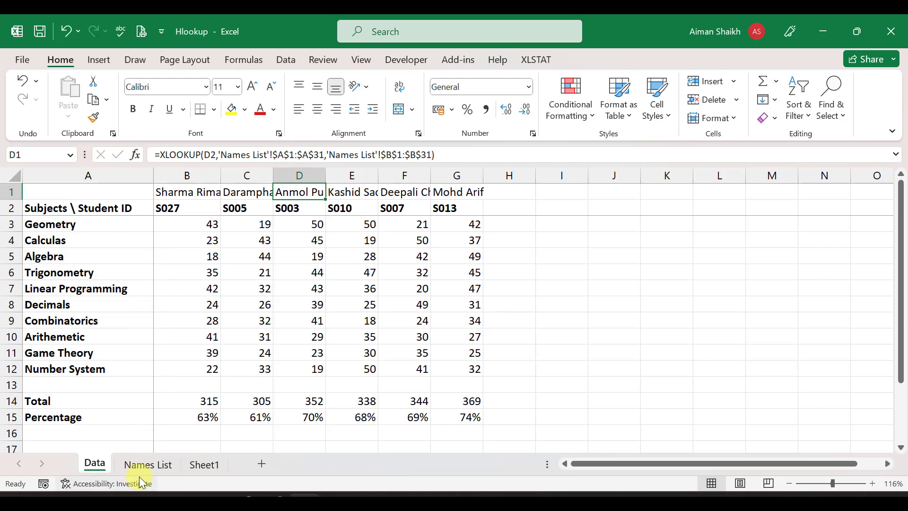
{"action": "left_click", "coordinate": [157, 467]}
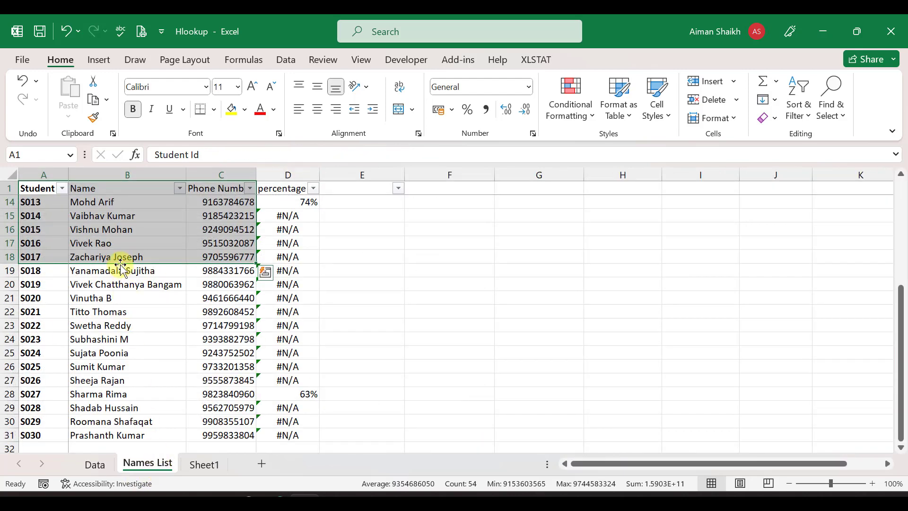
Move the Student Id column on the Names List sheet from column A to column E
{"action": "left_click", "coordinate": [39, 174]}
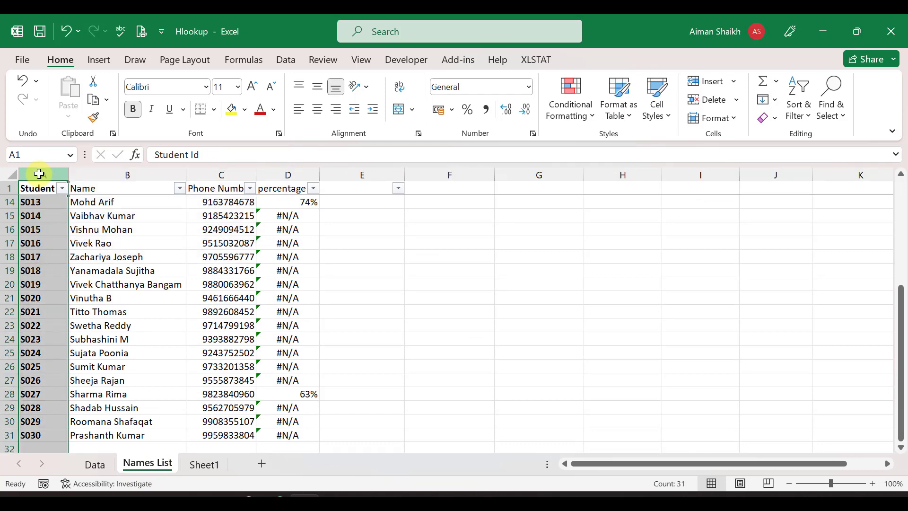
{"action": "left_click_drag", "start_coordinate": [38, 174], "coordinate": [331, 384]}
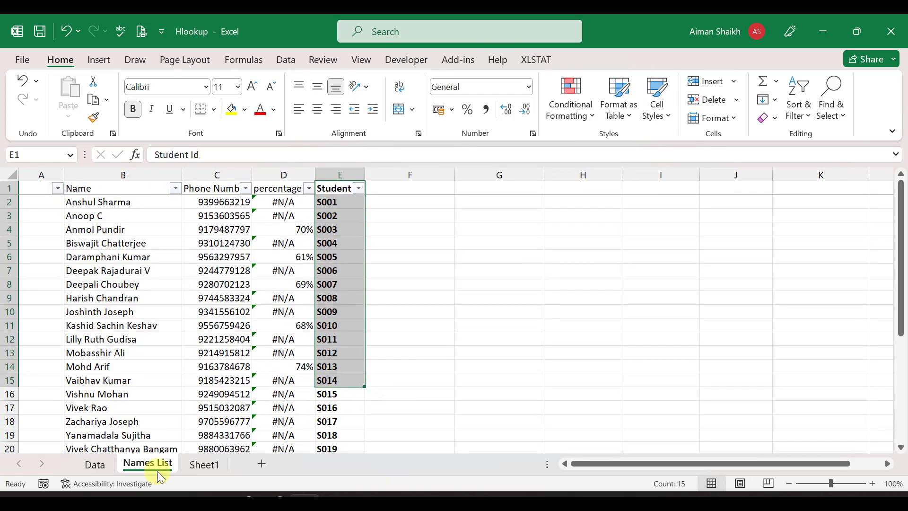
Clear the existing XLOOKUP formulas from row 1 of the Data sheet
{"action": "left_click", "coordinate": [95, 464]}
{"action": "left_click", "coordinate": [171, 191]}
{"action": "key", "text": "shift+space"}
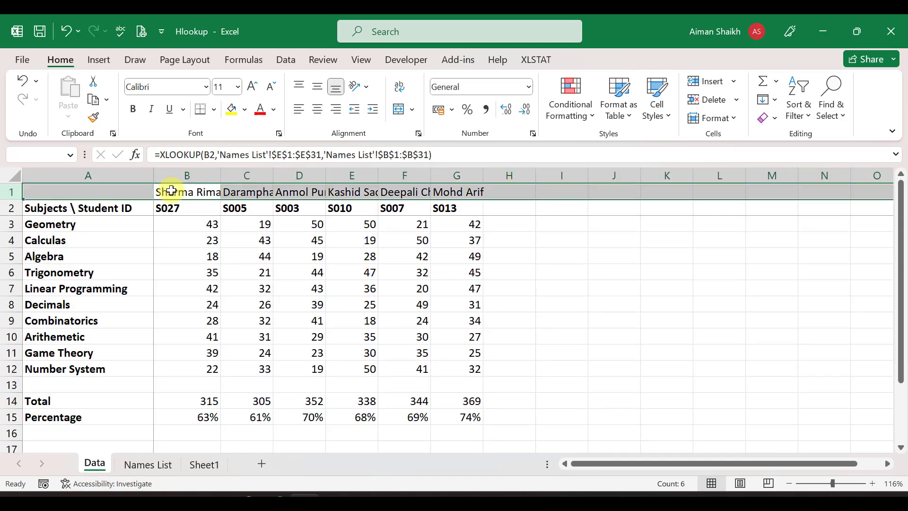
{"action": "type", "text": "="}
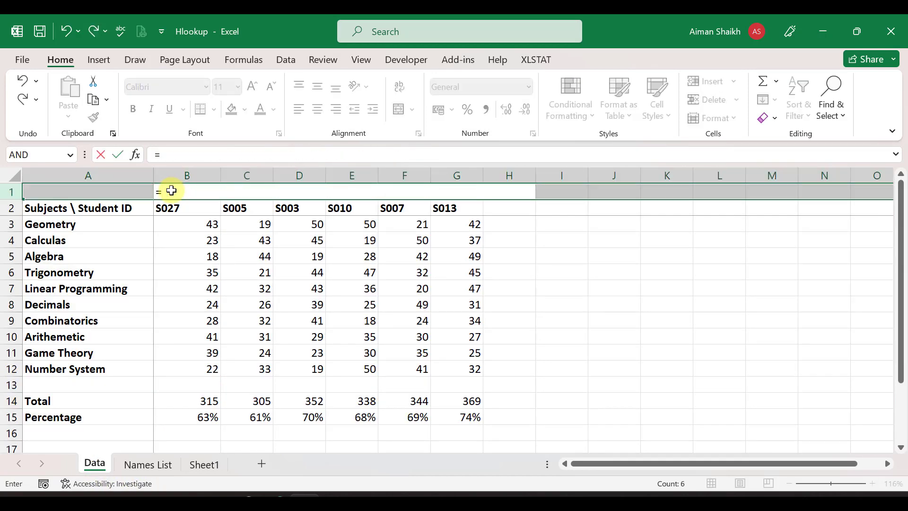
{"action": "key", "text": "Escape"}
Begin a new XLOOKUP formula in the emptied cell B1 of Data, using B2 as the lookup value
{"action": "type", "text": "=xlo"}
{"action": "key", "text": "Tab"}
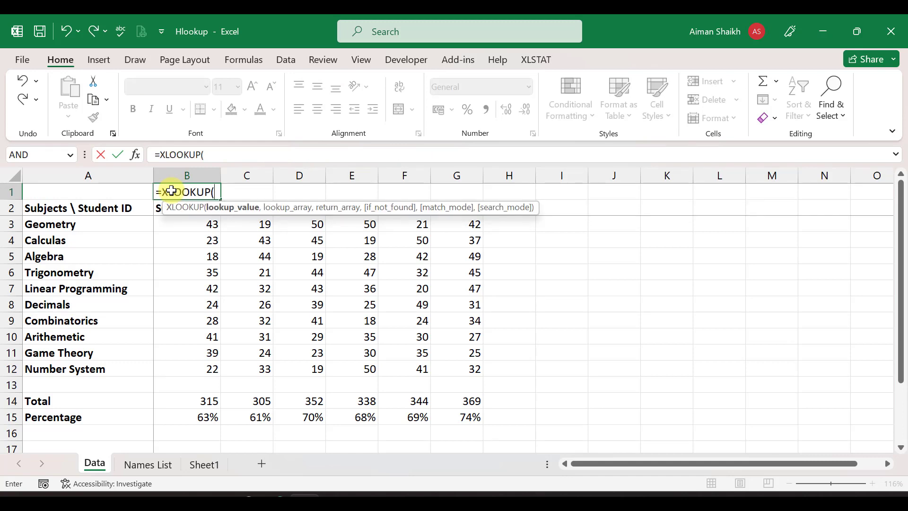
{"action": "key", "text": "Down"}
{"action": "type", "text": ","}
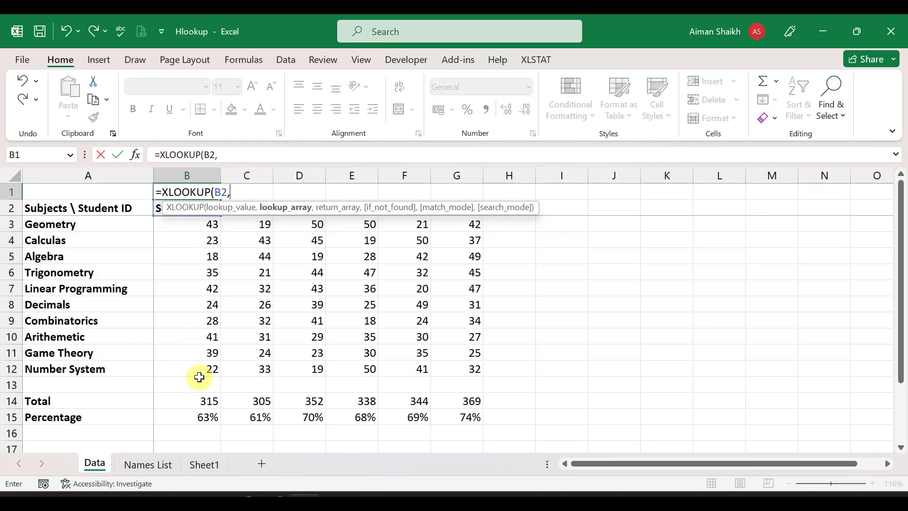
Finish the XLOOKUP with lookup array 'Names List'!$E$1:$E$31 and return array 'Names List'!$B$1:$B$31, both as absolute references
{"action": "left_click", "coordinate": [152, 468]}
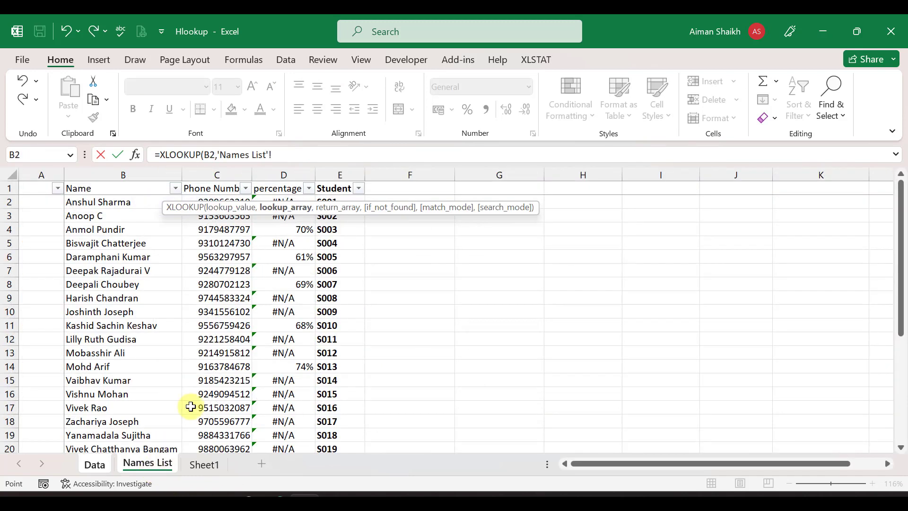
{"action": "left_click", "coordinate": [341, 185]}
{"action": "key", "text": "ctrl+shift+Down"}
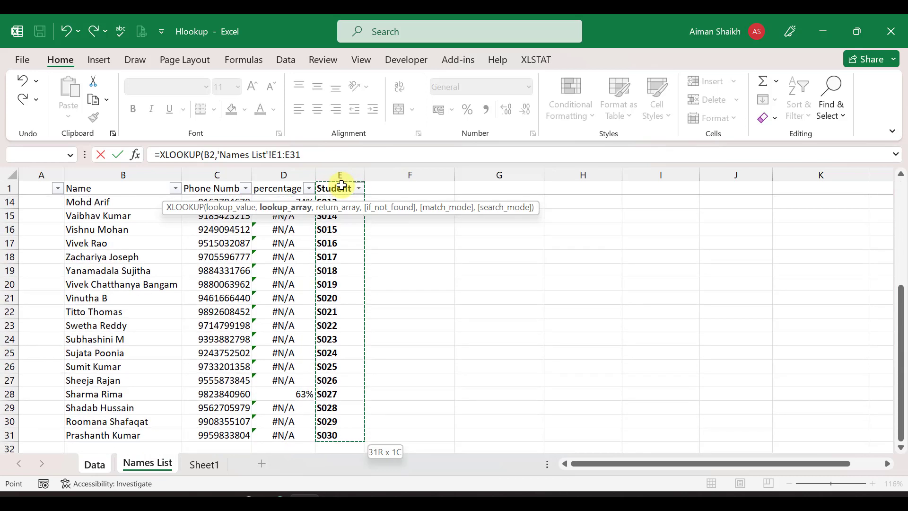
{"action": "type", "text": ","}
{"action": "left_click", "coordinate": [98, 186]}
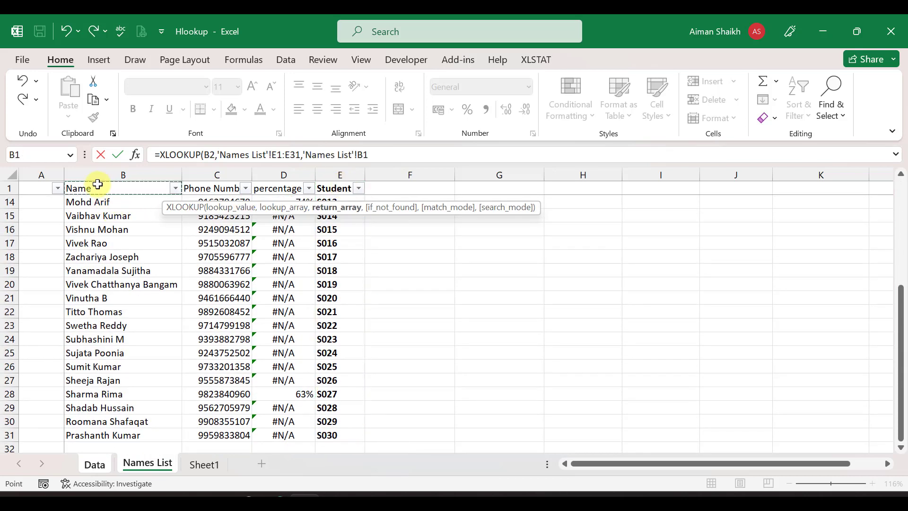
{"action": "key", "text": "ctrl+shift+Down"}
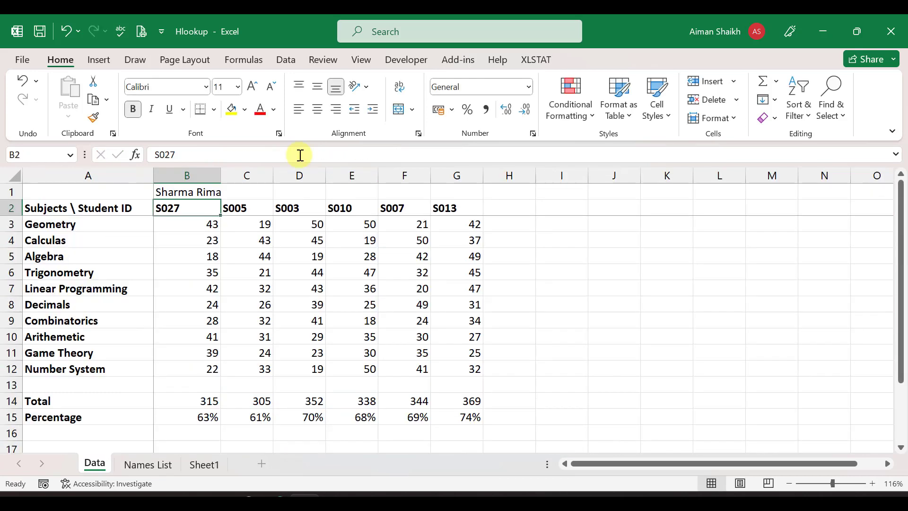
{"action": "key", "text": "Return"}
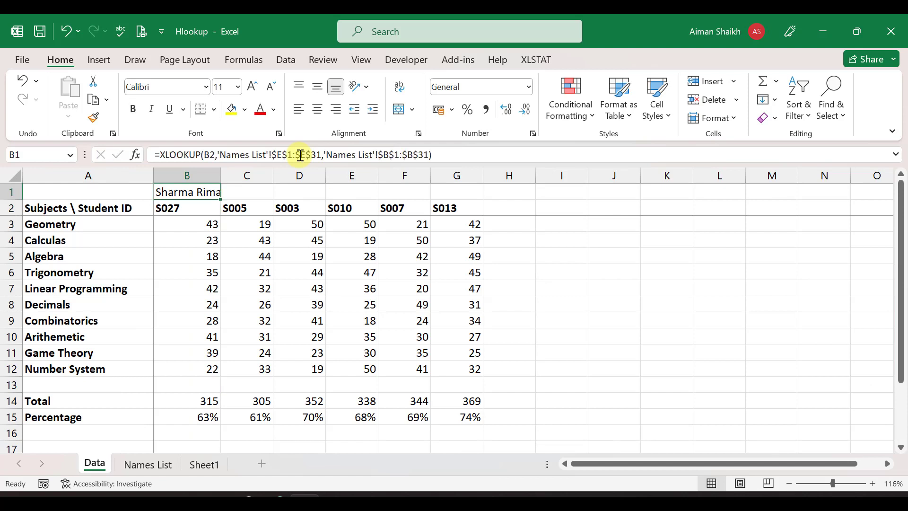
Copy the new XLOOKUP formula from B1 across to G1 on the Data sheet
{"action": "key", "text": "shift+Right"}
{"action": "key", "text": "shift+Right"}
{"action": "key", "text": "shift+Right"}
{"action": "key", "text": "shift+Right"}
{"action": "key", "text": "shift+Right"}
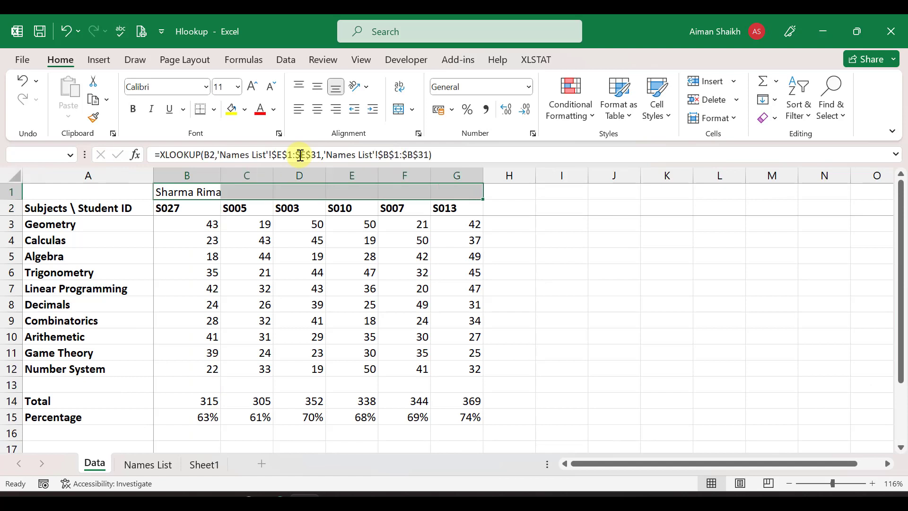
{"action": "key", "text": "ctrl+r"}
Check the copied formulas along row 1 of Data and inspect the array references in F1 without changing them
{"action": "key", "text": "Right"}
{"action": "key", "text": "Right"}
{"action": "key", "text": "Right"}
{"action": "key", "text": "Right"}
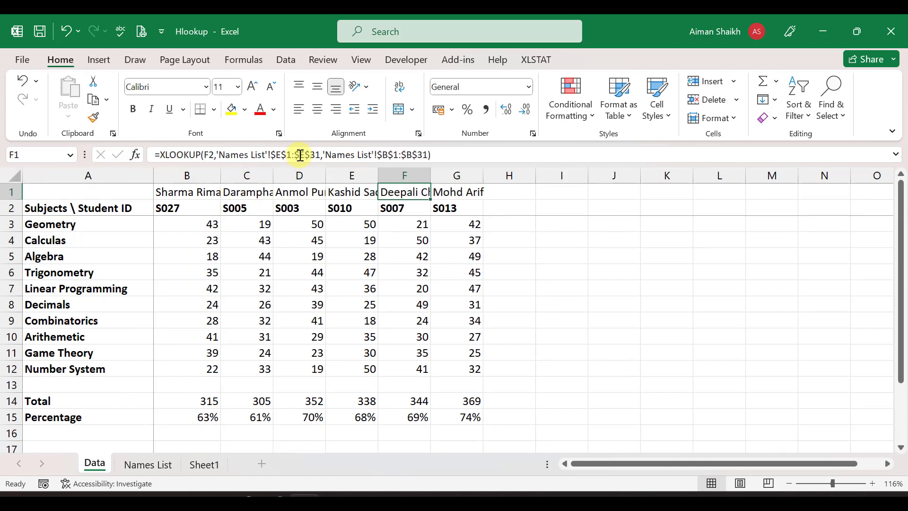
{"action": "left_click_drag", "start_coordinate": [283, 152], "coordinate": [430, 152]}
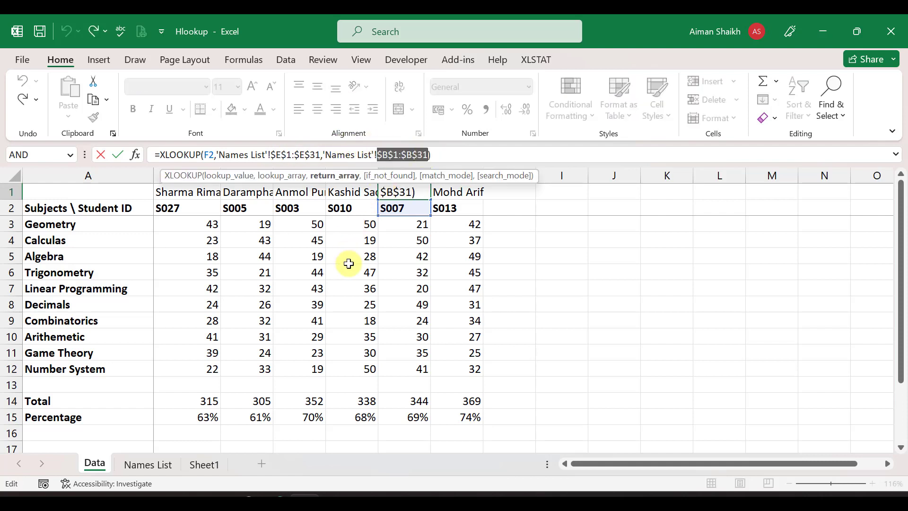
{"action": "key", "text": "Escape"}
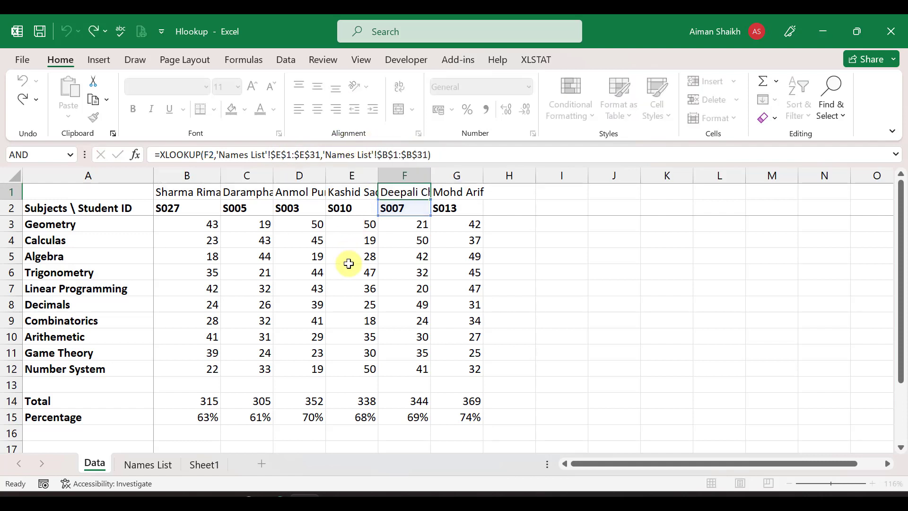